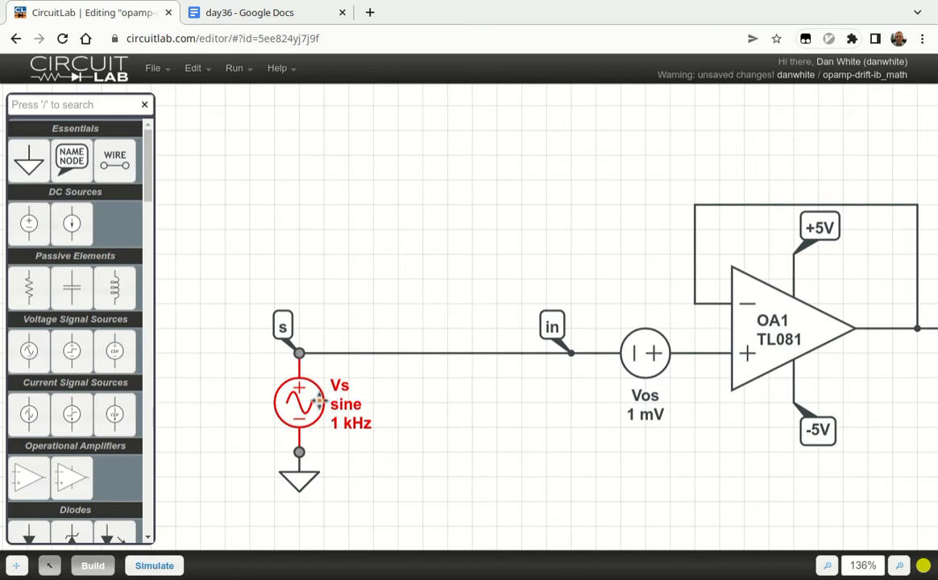
- Check the DC offset setting of the Vs source and run the time-domain simulation
click(415, 404)
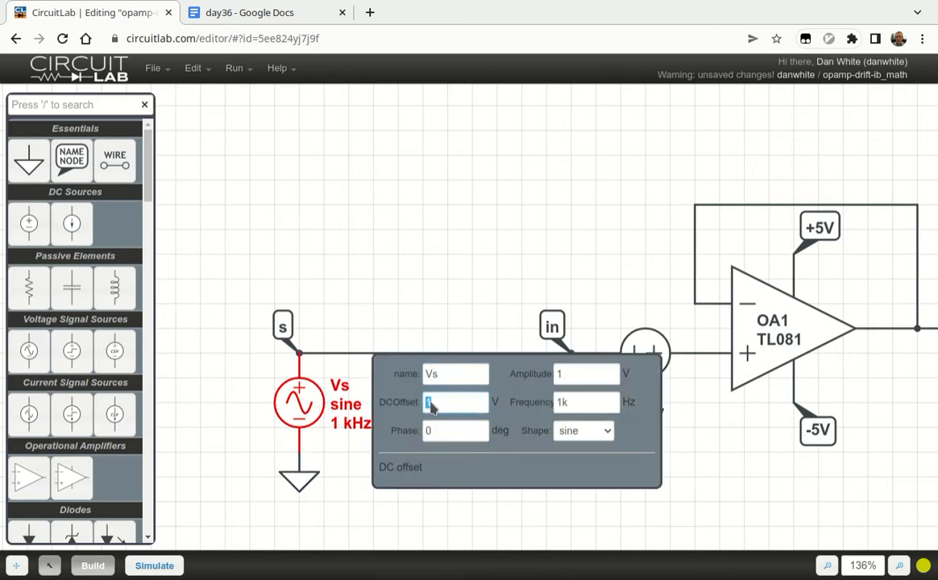
click(500, 246)
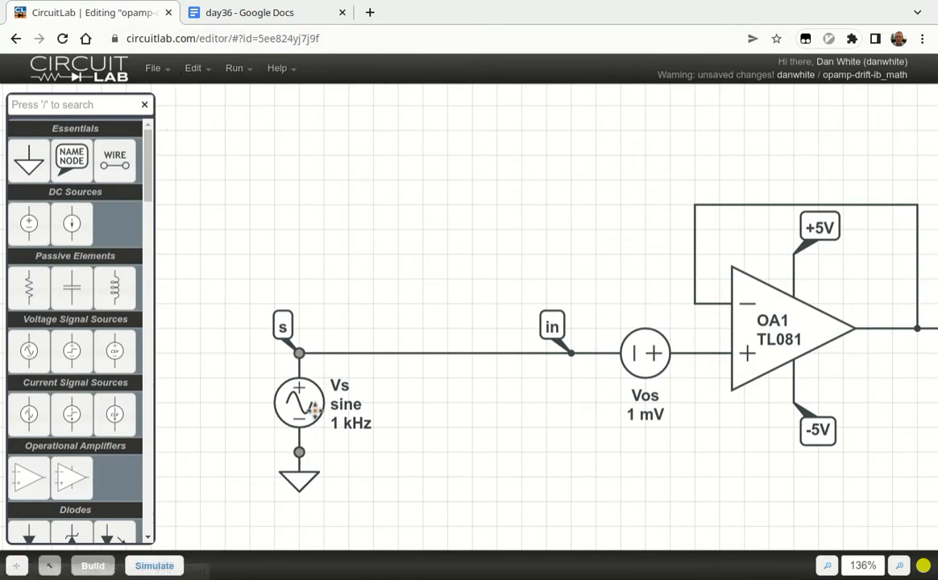
click(154, 565)
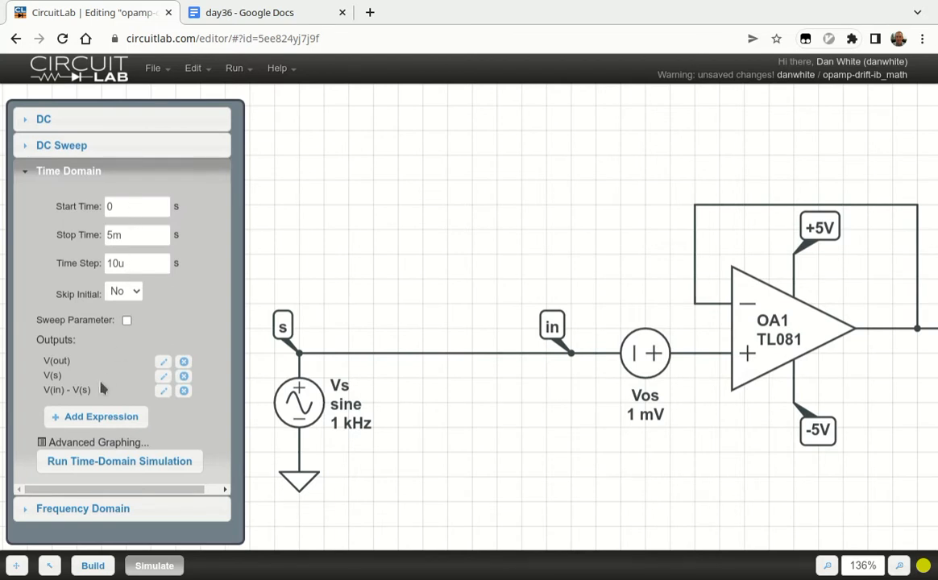
click(94, 464)
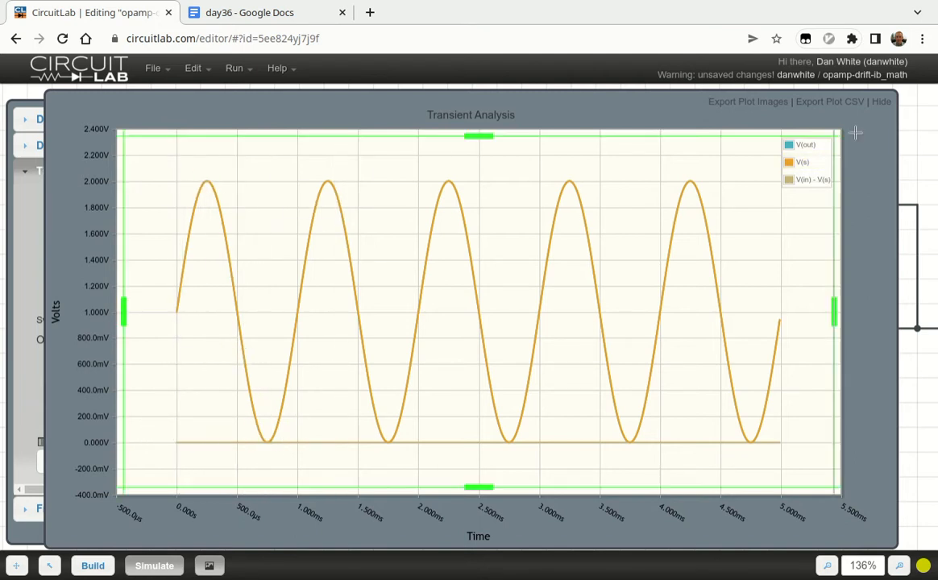
- Switch to the day36 Google Docs document and read the instructions and schematic for adding a series capacitor
key(ctrl+Tab)
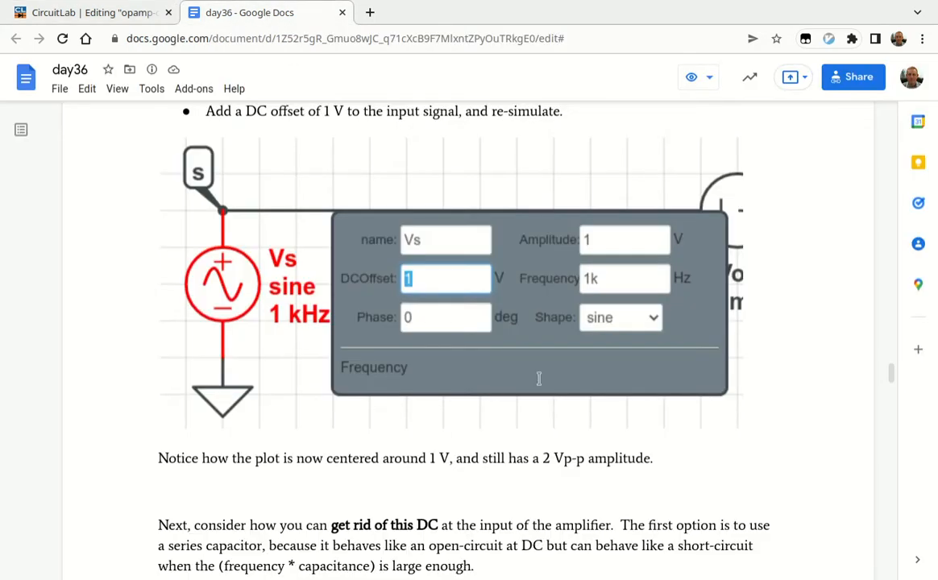
scroll(539, 379, down, 2)
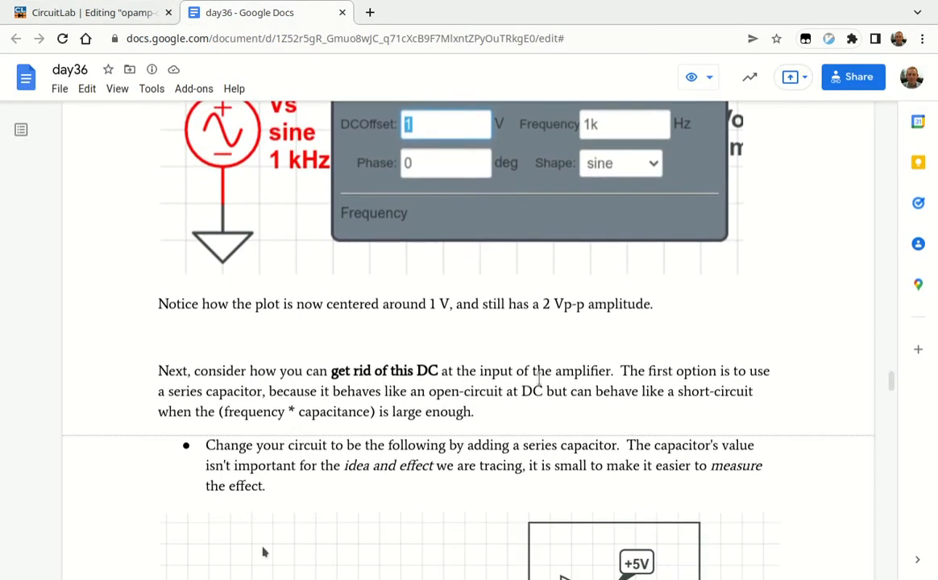
scroll(538, 378, down, 3)
drag(319, 178, 429, 178)
click(489, 167)
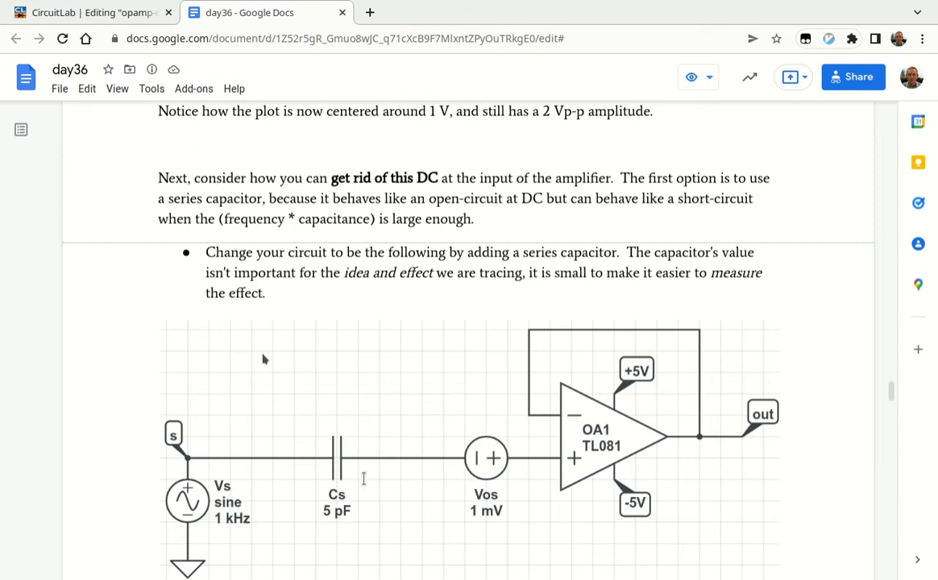
scroll(382, 410, down, 1)
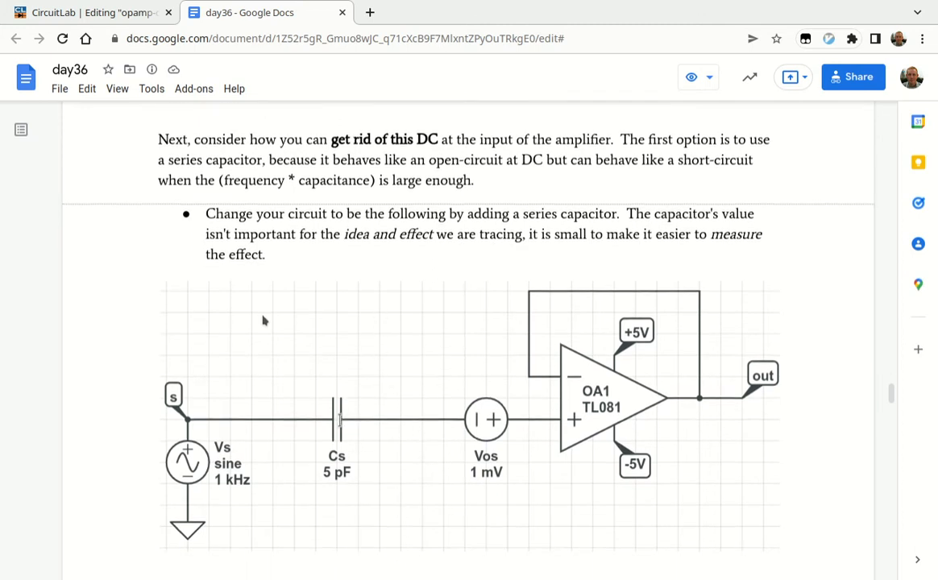
scroll(335, 418, down, 1)
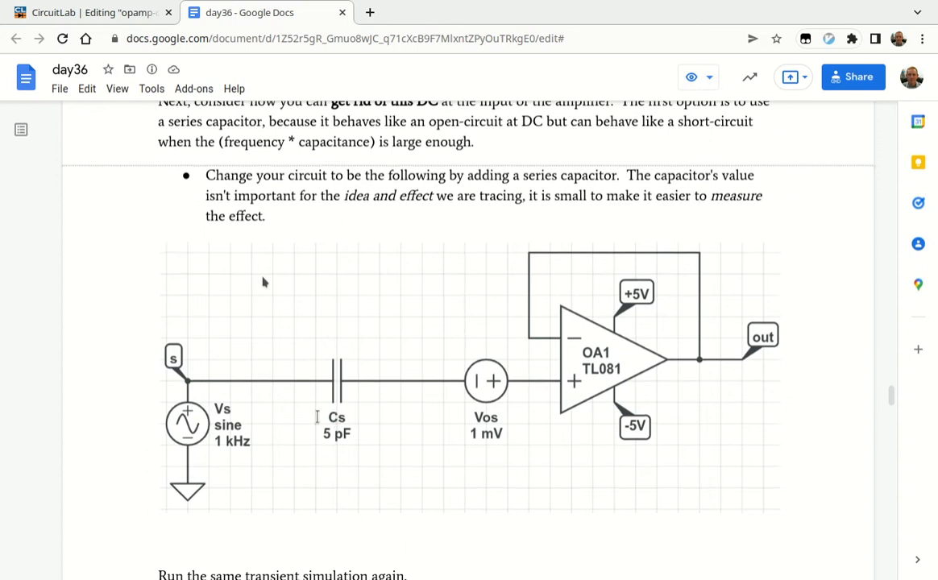
- Switch back to CircuitLab, close the plot and delete the wires linking node s, node in and the Vos source
click(125, 15)
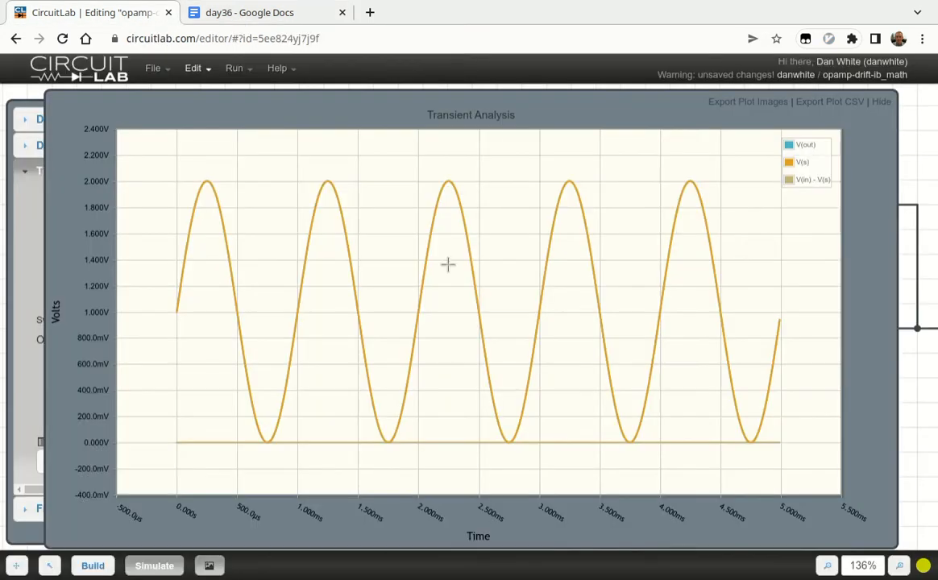
click(881, 101)
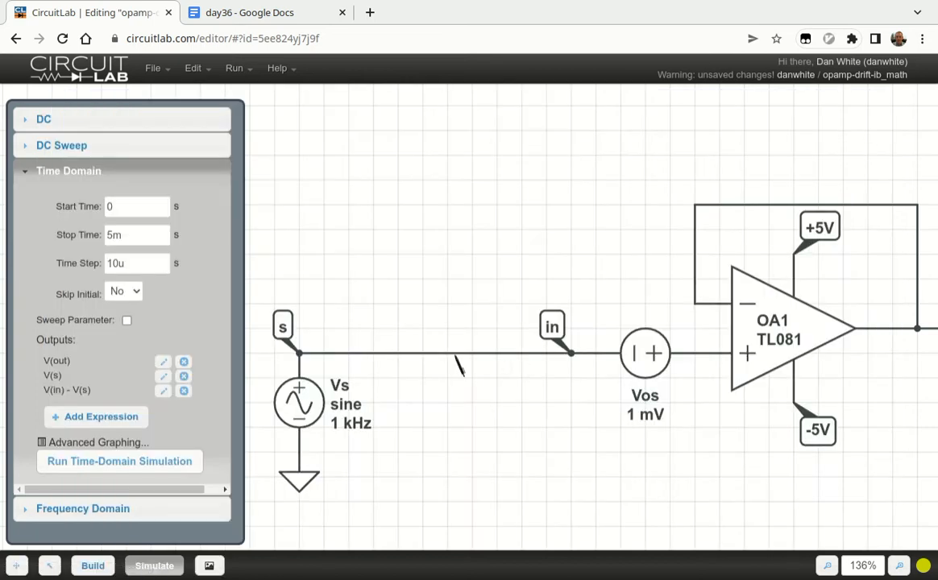
click(90, 564)
key(Delete)
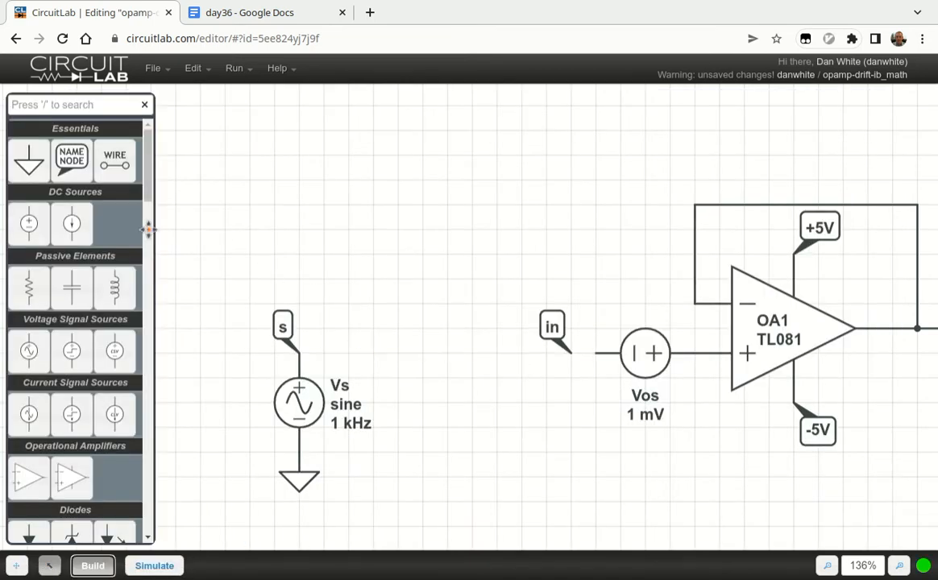
- Place a horizontal 5 pF capacitor between nodes s and in, and wire it in series from Vs to Vos
click(71, 288)
click(445, 353)
key(r)
key(r)
double_click(493, 357)
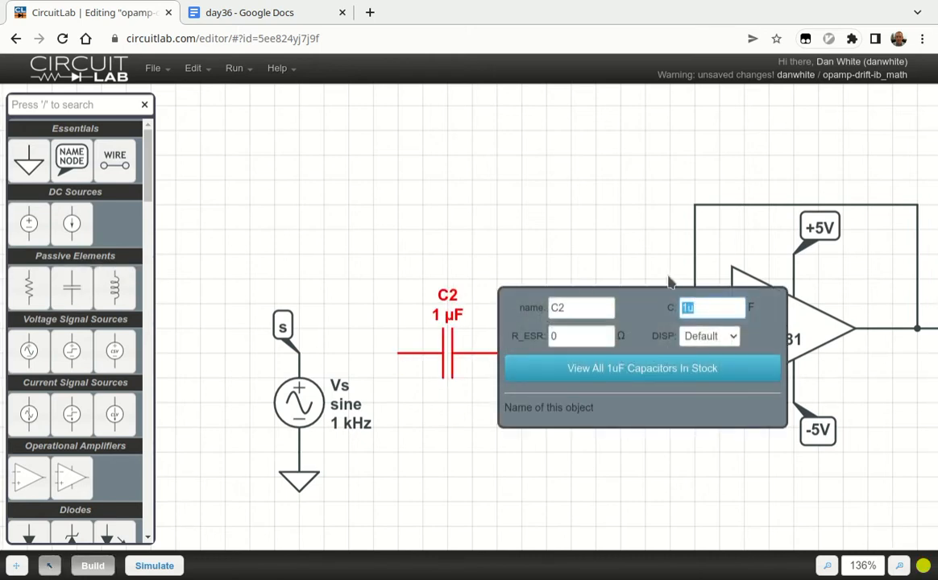
text(5p)
key(Return)
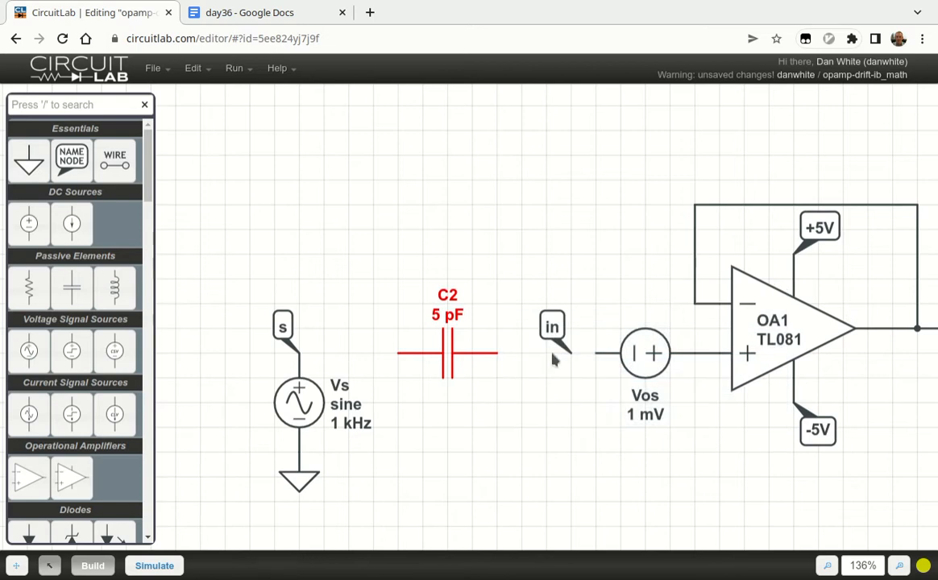
drag(500, 353, 592, 353)
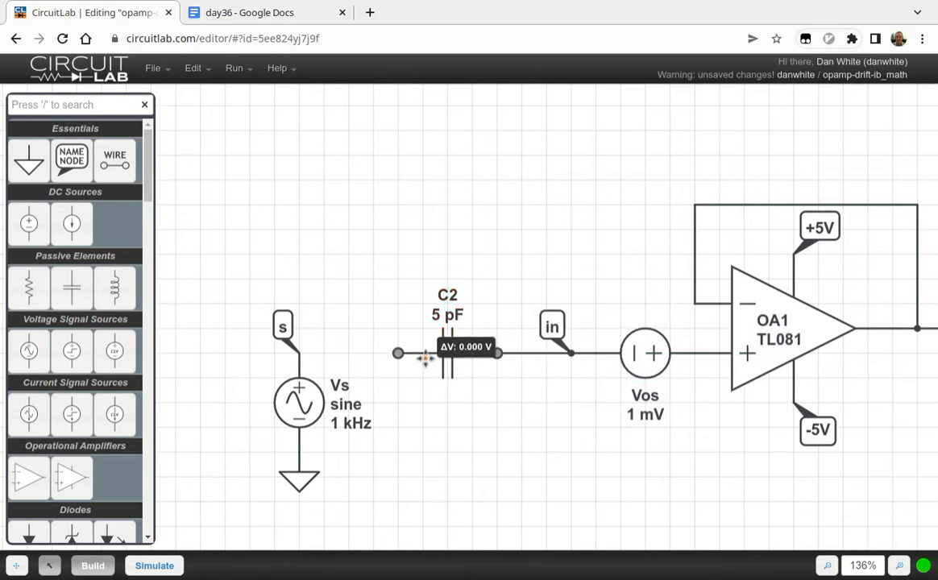
drag(397, 352, 299, 353)
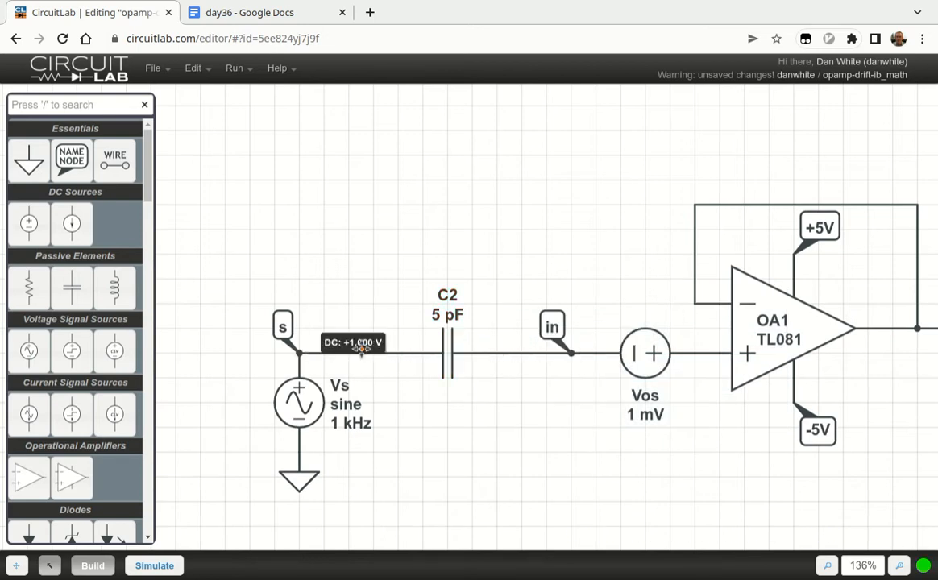
- Rerun the last simulation with the series capacitor in place, view the plot and close it
click(231, 70)
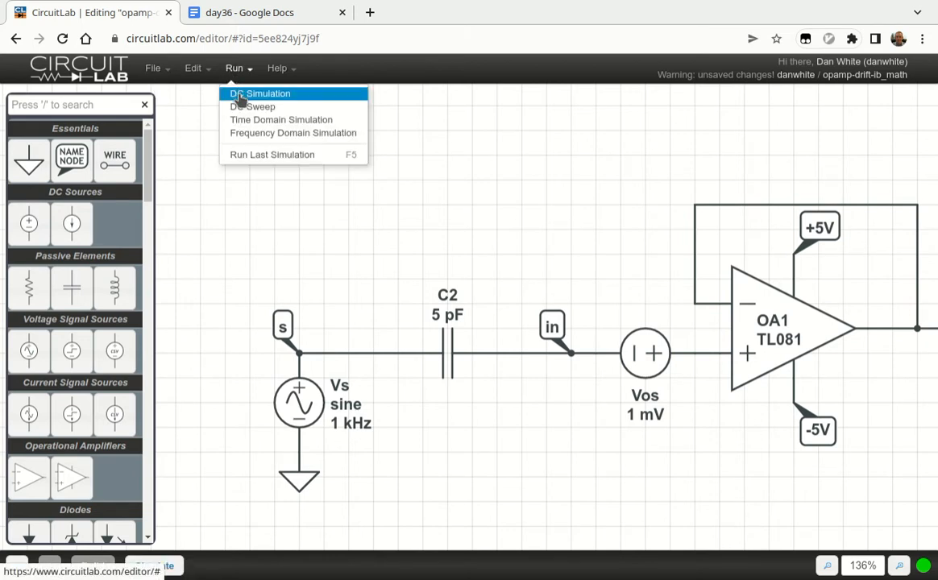
click(257, 157)
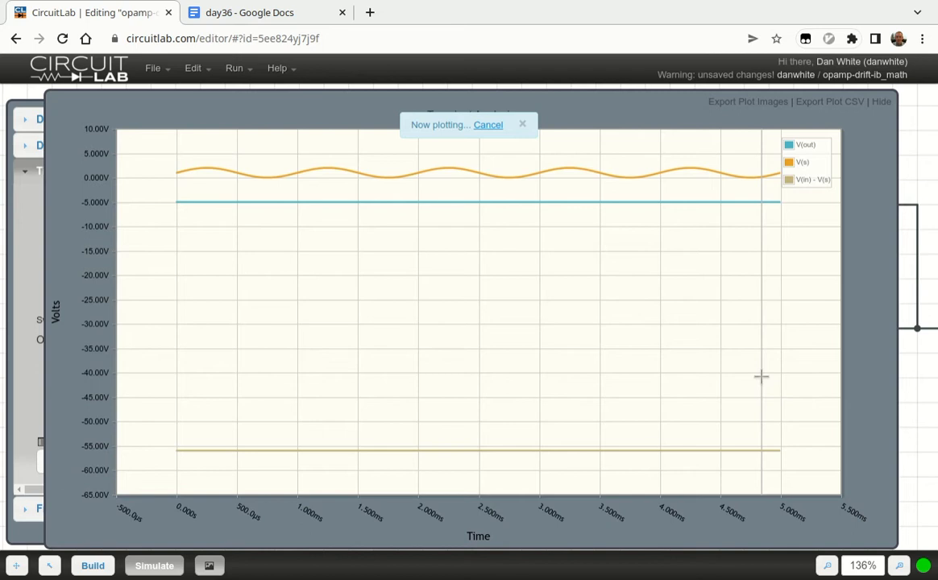
click(880, 101)
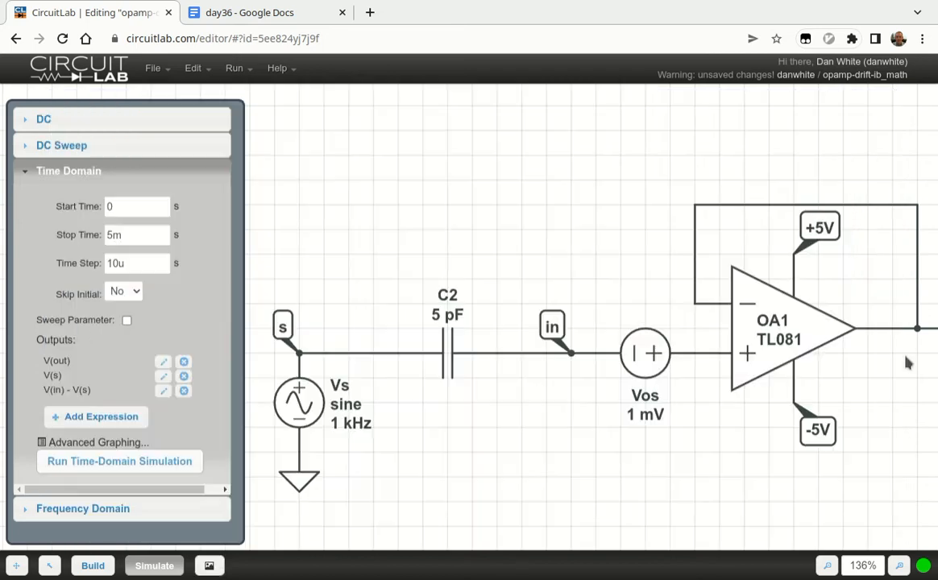
- Add V(-5V) to the time-domain outputs and inspect the op-amp's +5V and -5V supply labels
click(796, 408)
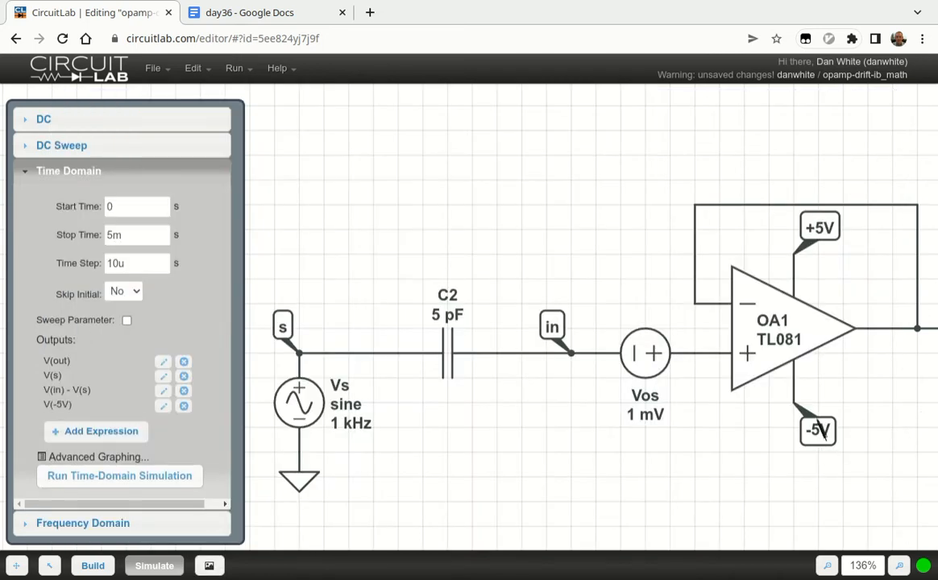
click(92, 565)
click(797, 407)
click(815, 228)
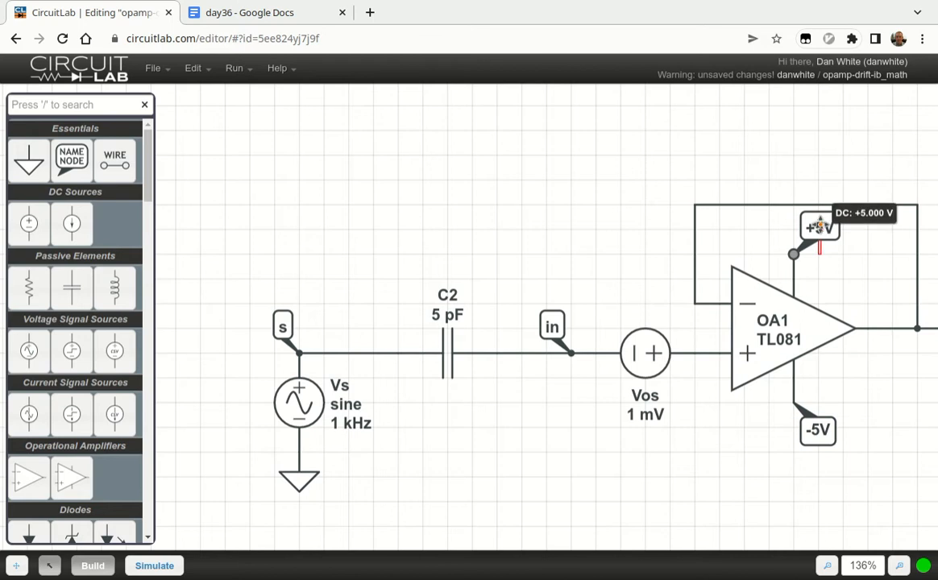
mouse_move(816, 228)
mouse_down()
mouse_move(812, 250)
mouse_move(811, 230)
mouse_up()
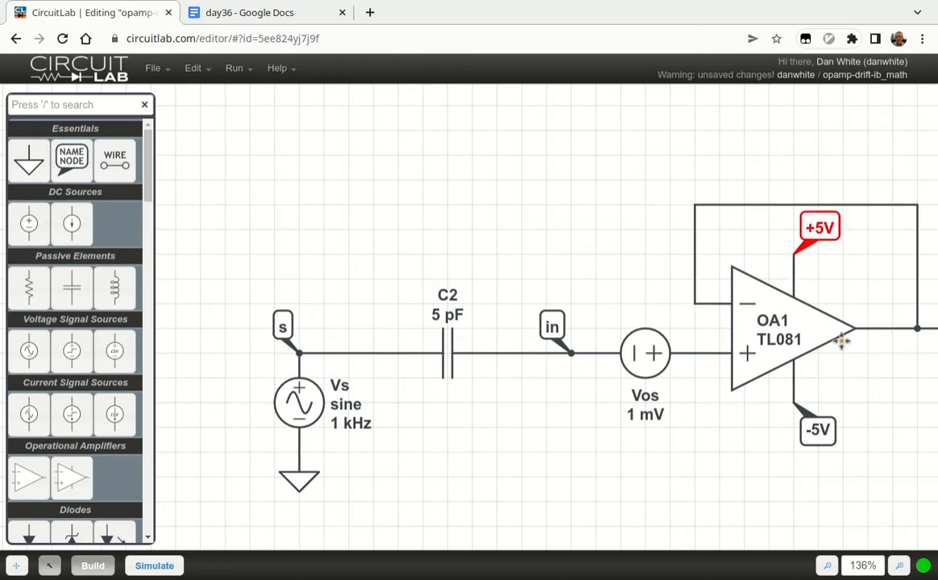
drag(821, 427, 817, 428)
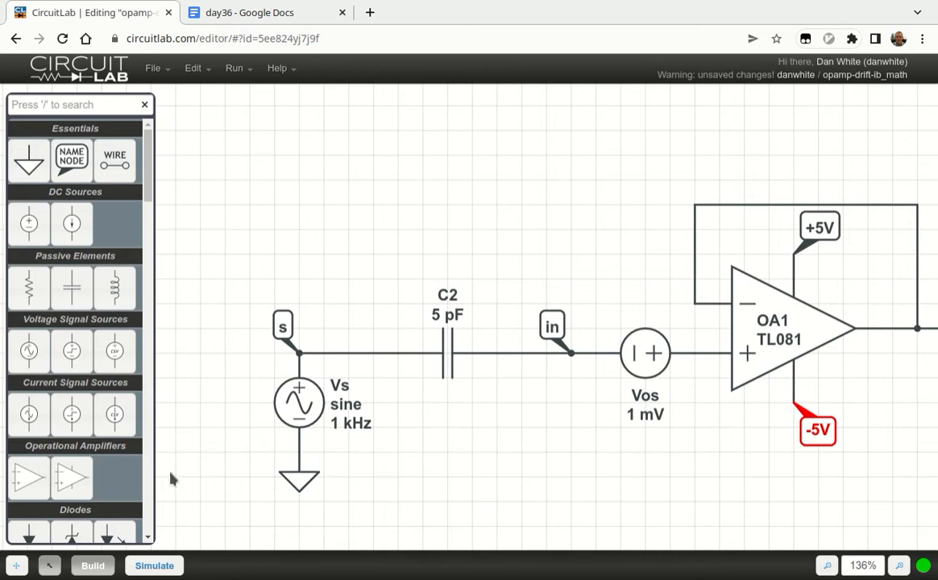
- Run the time-domain simulation with V(-5V) included, compare it with V(out) and close the plot
click(154, 565)
click(120, 475)
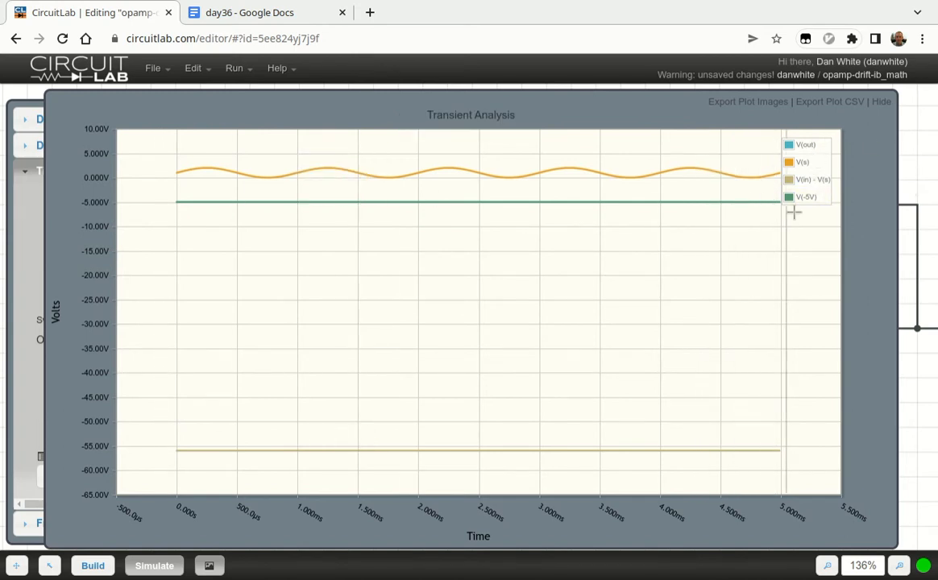
click(879, 103)
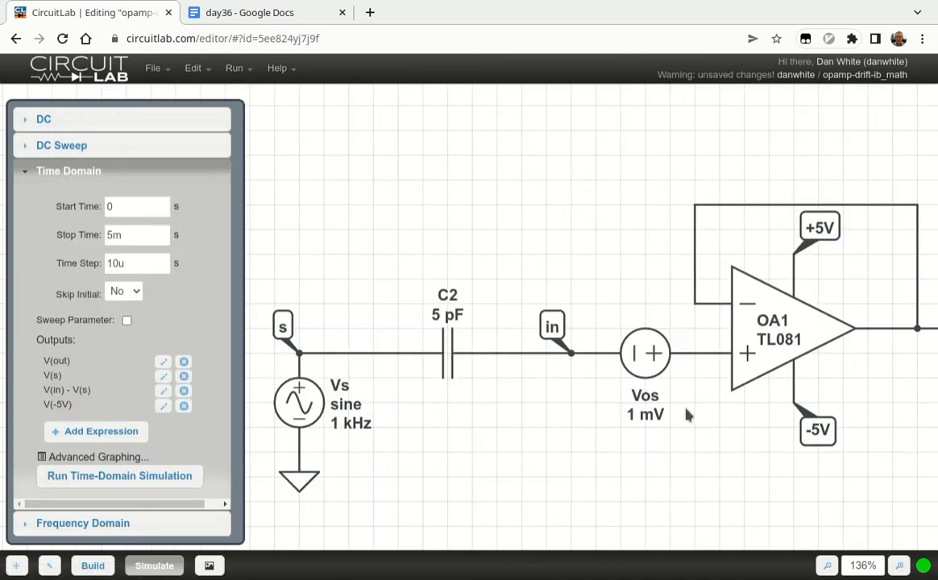
- Remove the V(-5V) and V(in) - V(s) outputs, and rerun the time-domain simulation to view V(out) and V(s)
click(184, 406)
click(184, 391)
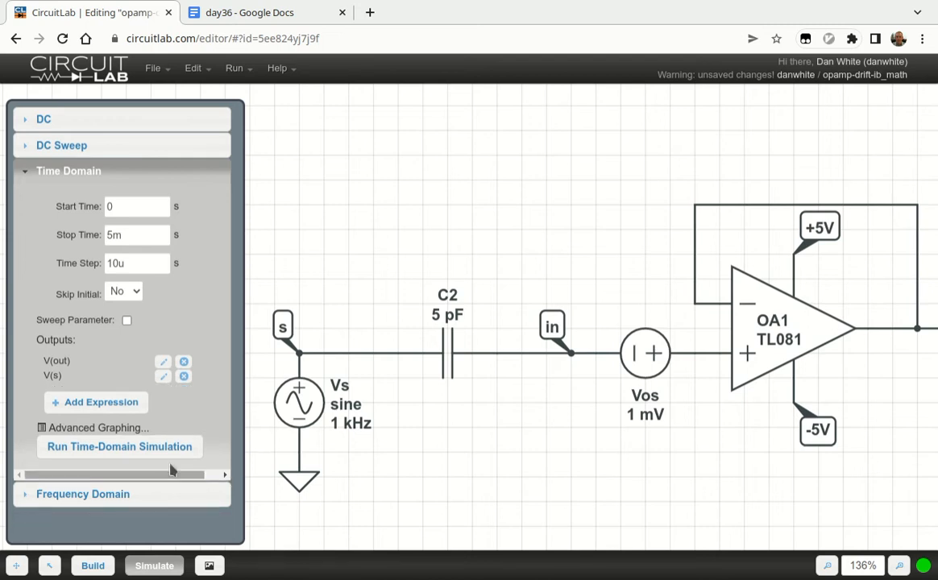
click(179, 448)
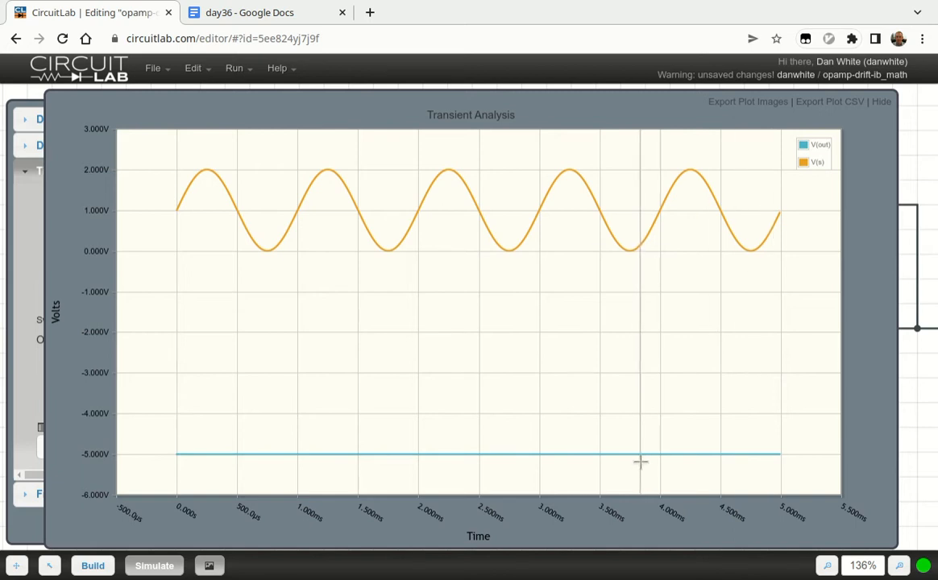
click(880, 102)
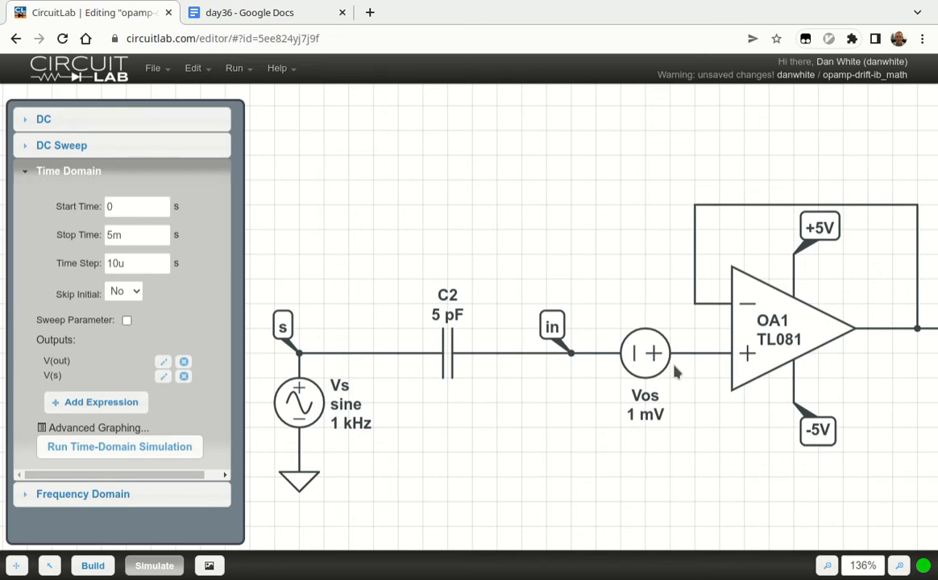
- Fit the schematic in view and place a time-controlled switch below the series capacitor C2
click(195, 68)
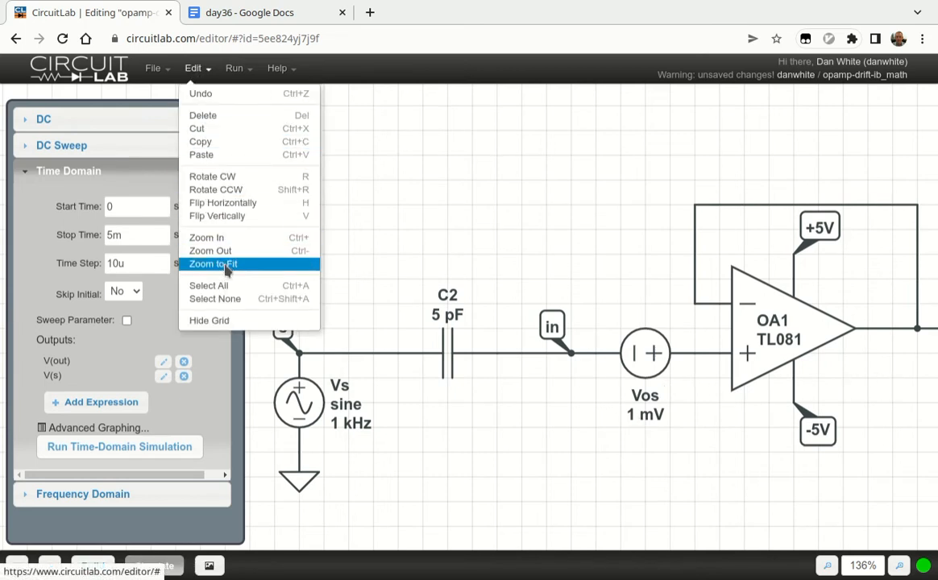
click(212, 264)
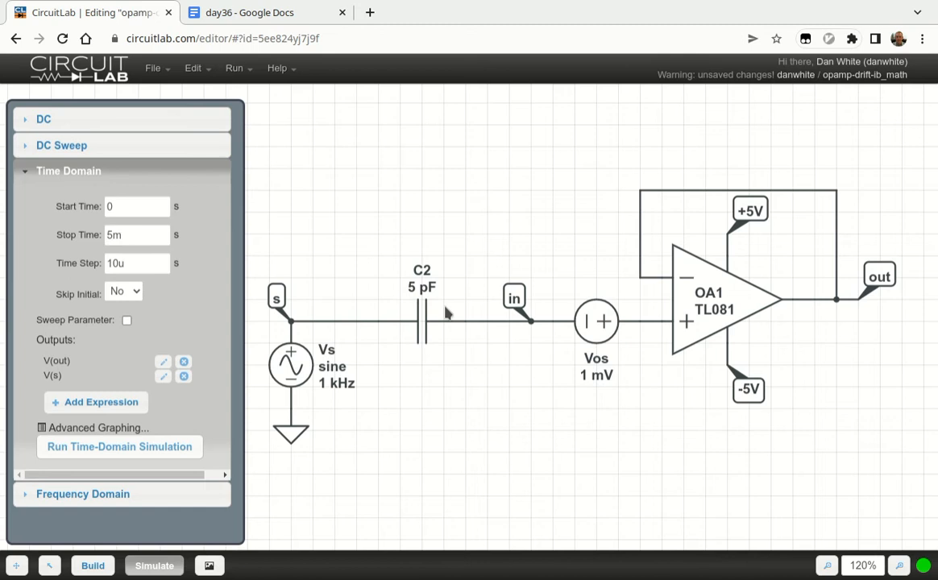
click(93, 564)
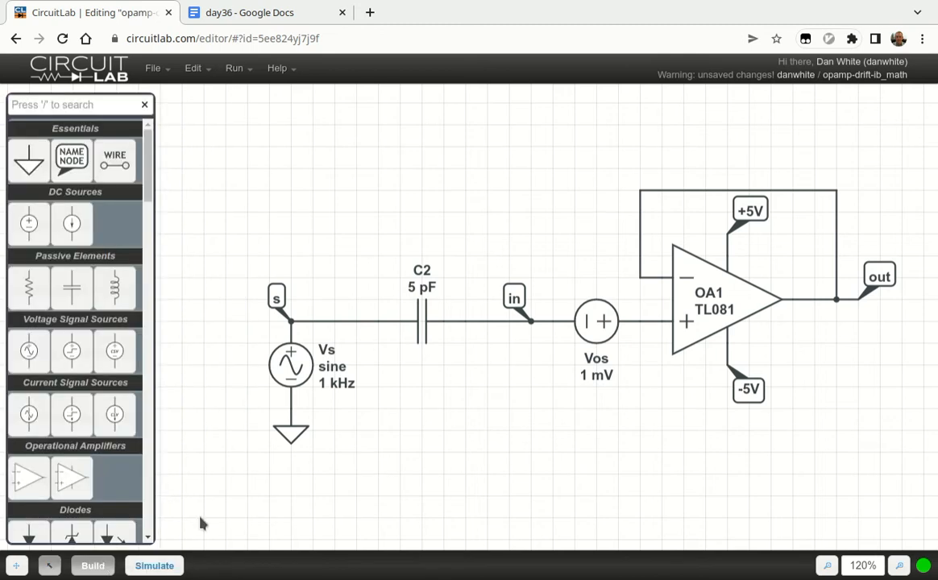
scroll(146, 175, down, 10)
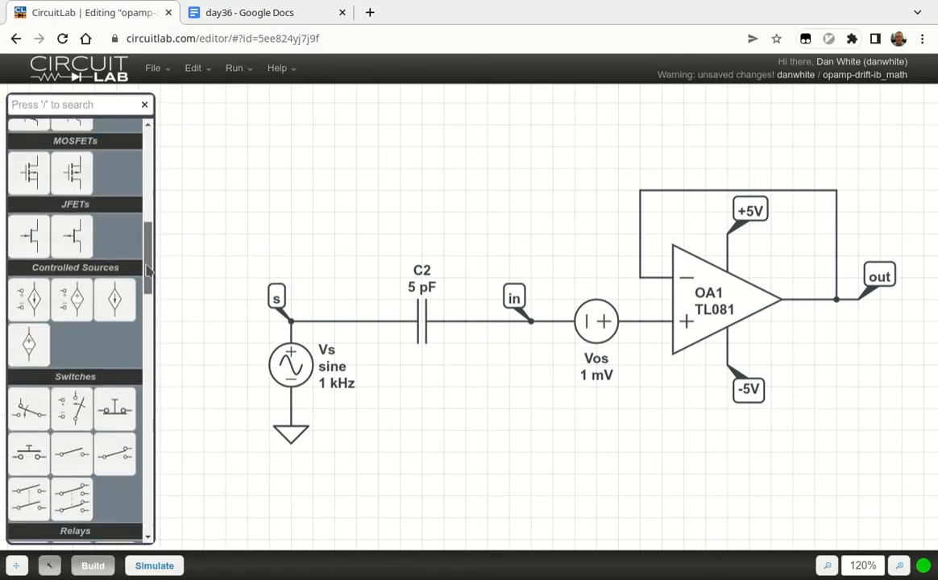
click(27, 211)
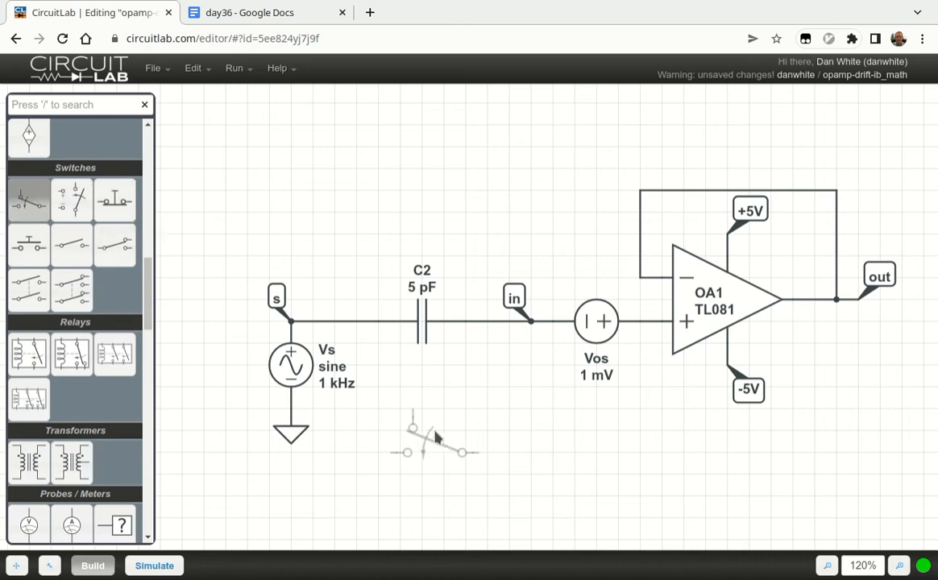
click(399, 394)
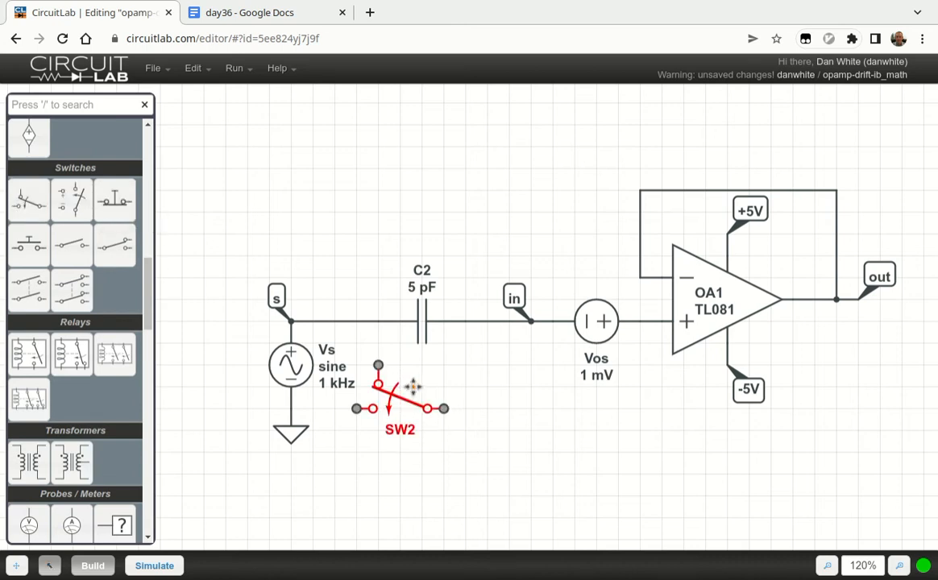
- Wire the switch in parallel with capacitor C2 and inspect its switching time and on-resistance parameters
drag(377, 384, 378, 322)
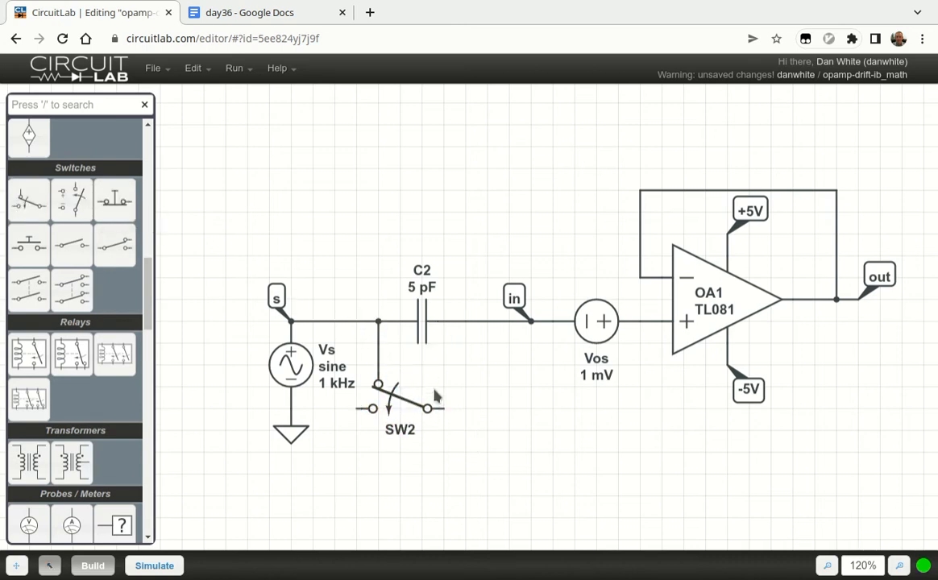
drag(427, 408, 465, 322)
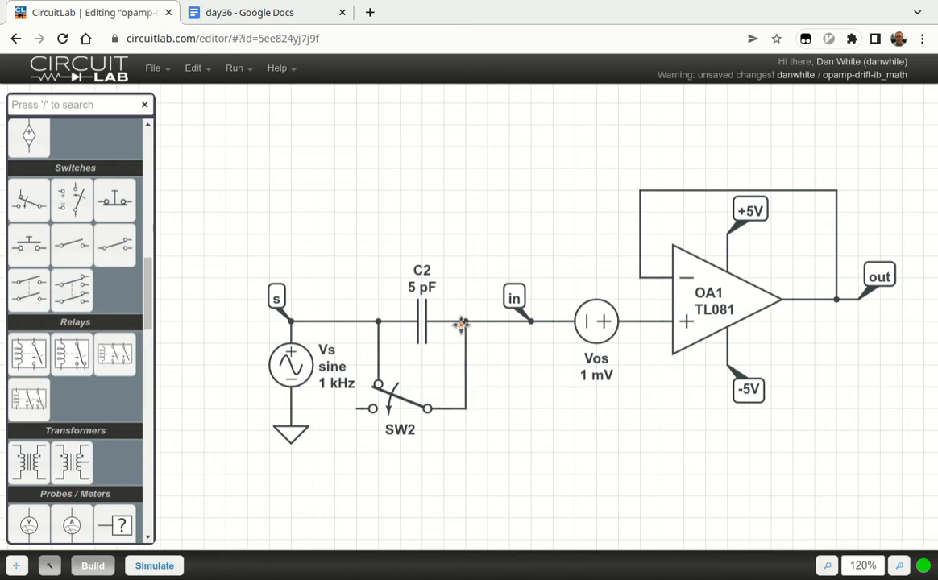
click(408, 398)
drag(509, 411, 489, 412)
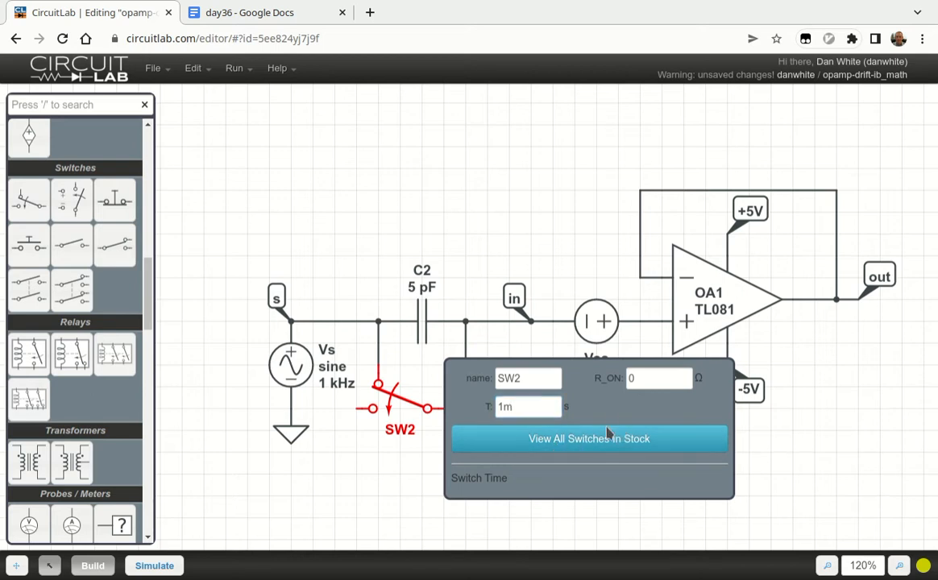
click(395, 209)
- Rerun the last simulation with the switch across the capacitor, view V(out) and V(s), and close the plot
click(242, 74)
click(270, 153)
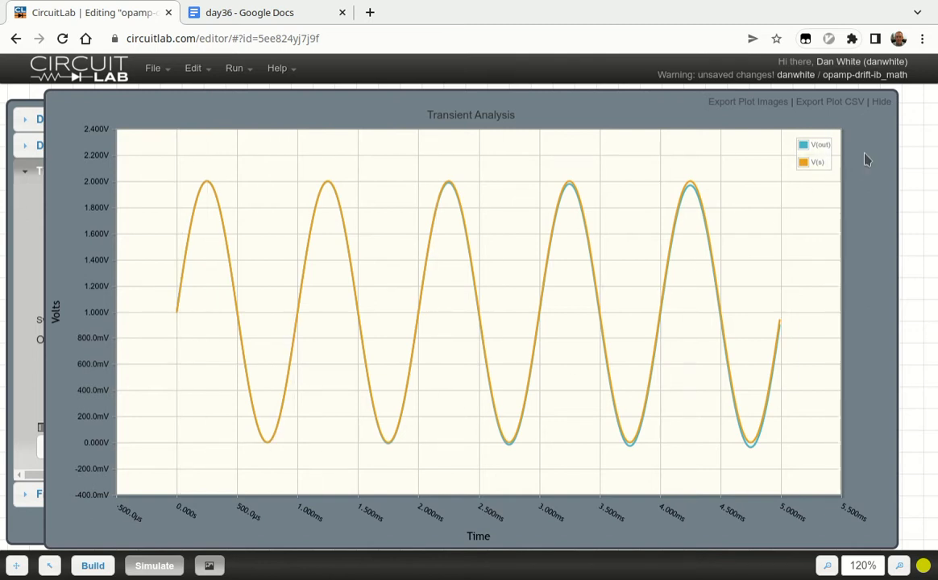
click(879, 104)
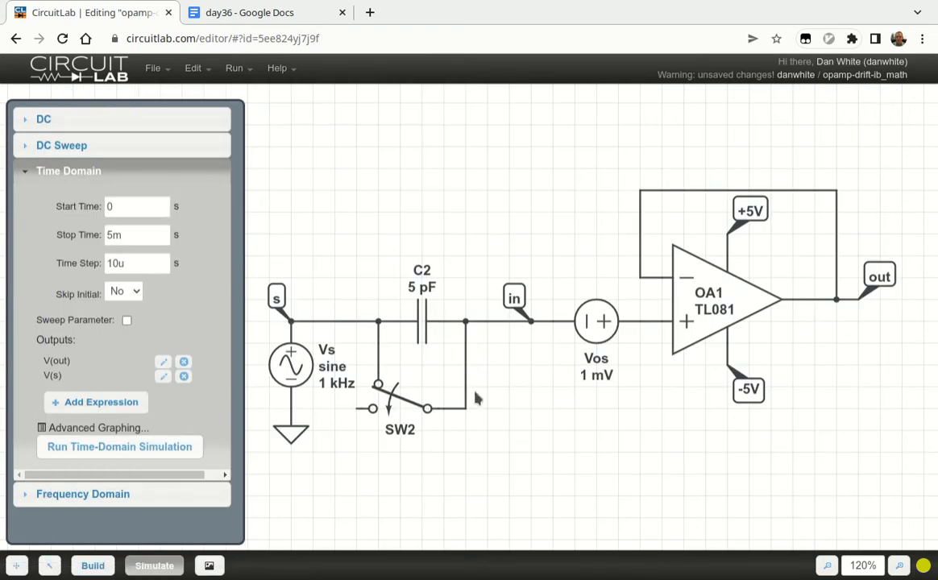
- Switch to the day36 Google Docs handout and read the explanation of initial conditions and the time-controlled switch
click(270, 13)
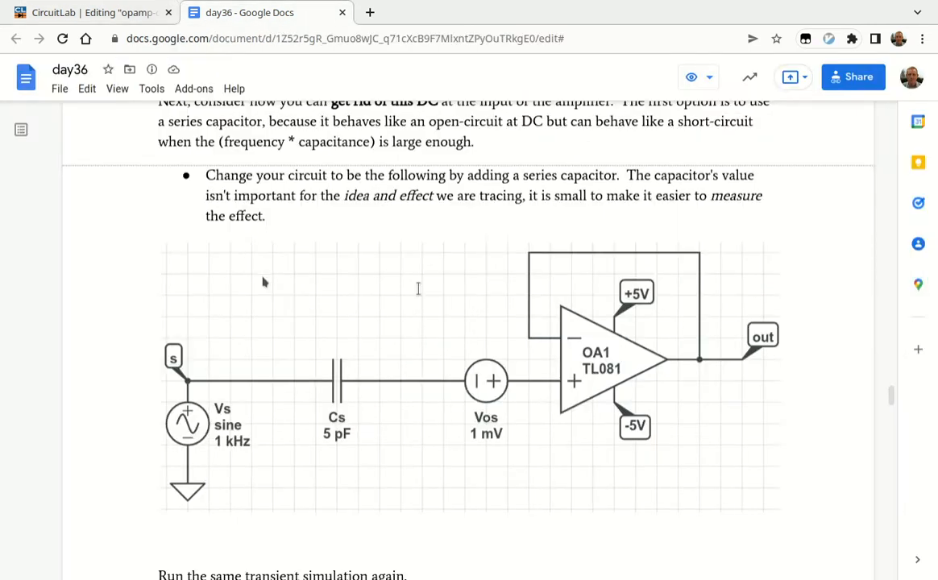
scroll(430, 284, down, 6)
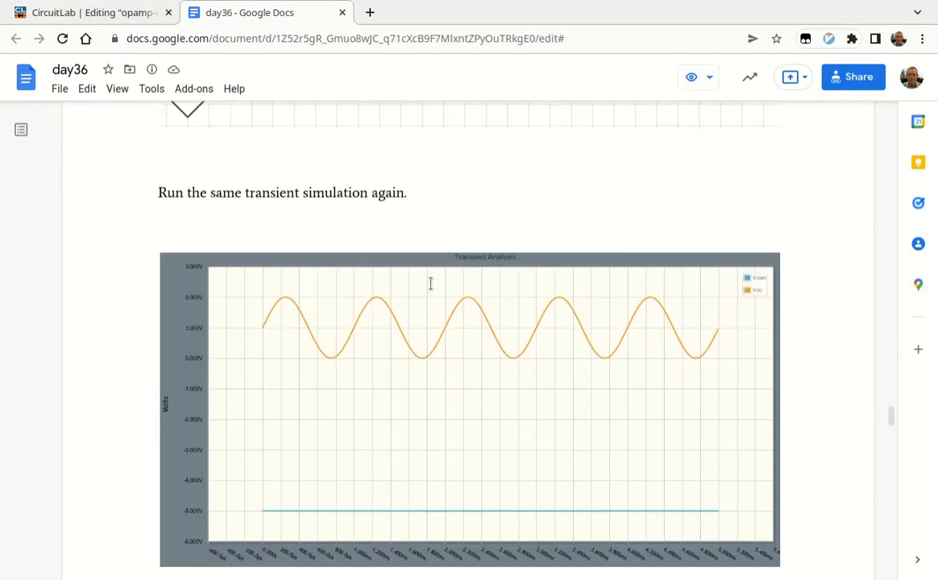
scroll(430, 284, down, 3)
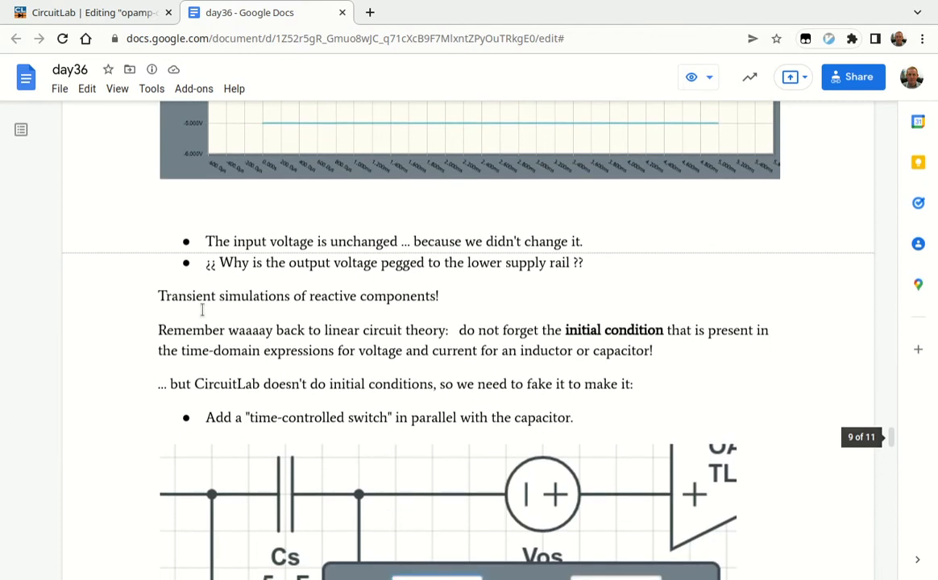
drag(219, 263, 335, 264)
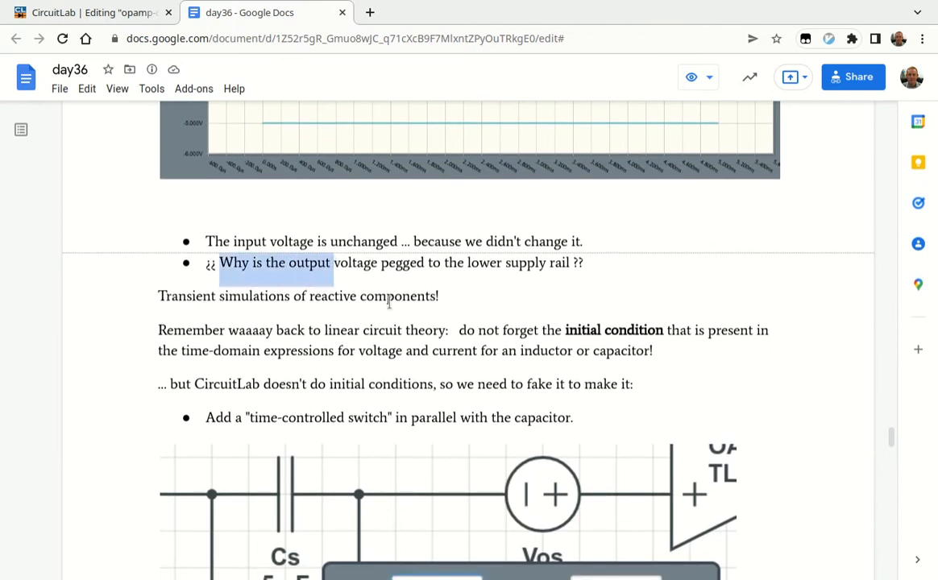
scroll(358, 275, down, 2)
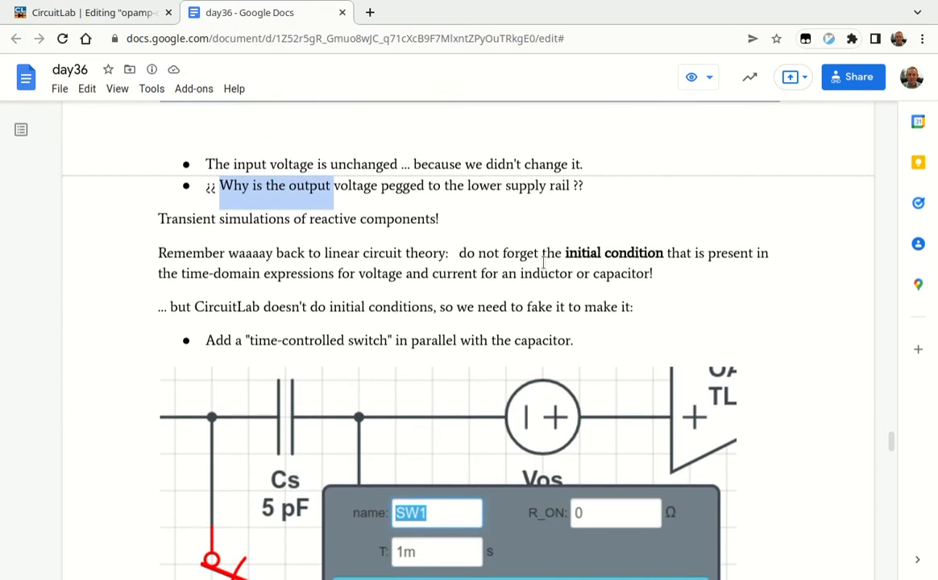
scroll(544, 259, down, 10)
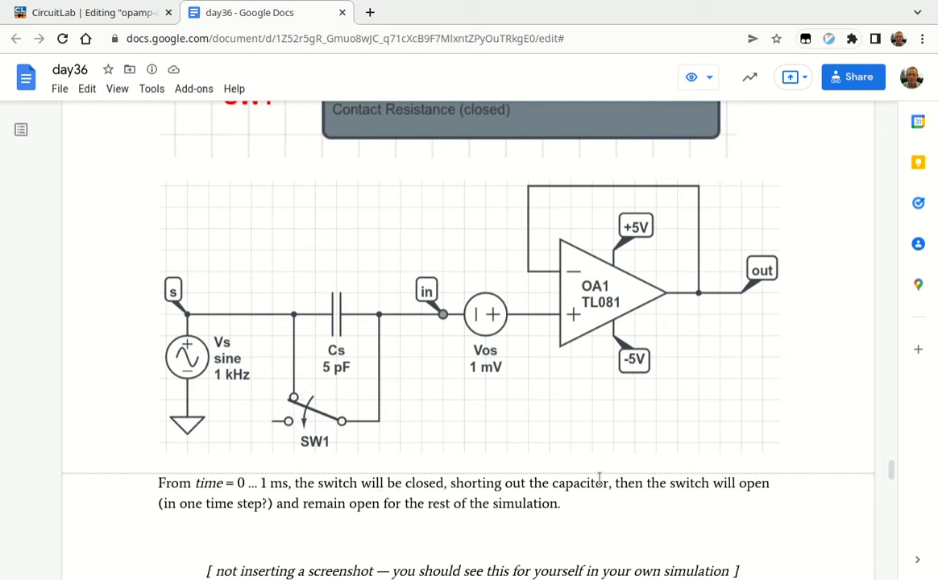
scroll(600, 476, down, 3)
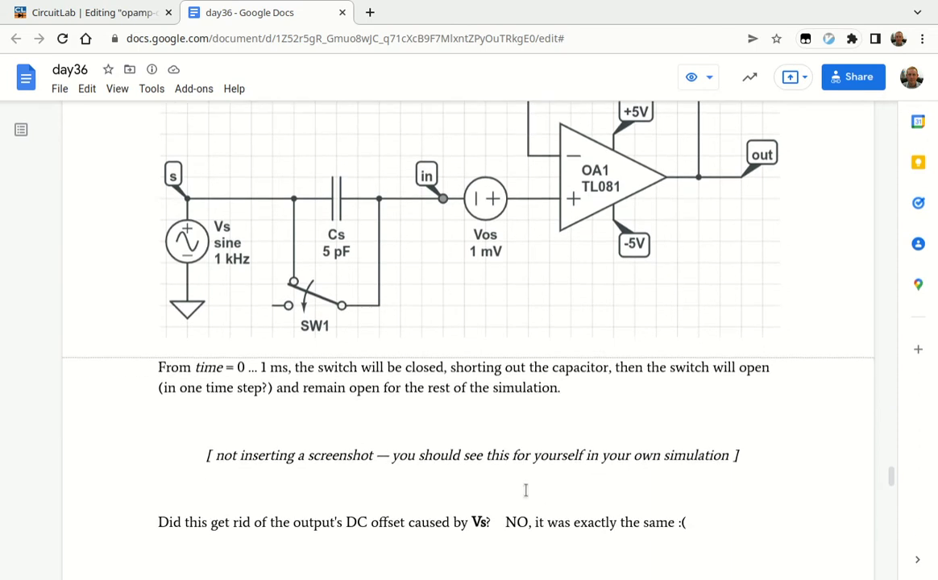
scroll(514, 482, down, 3)
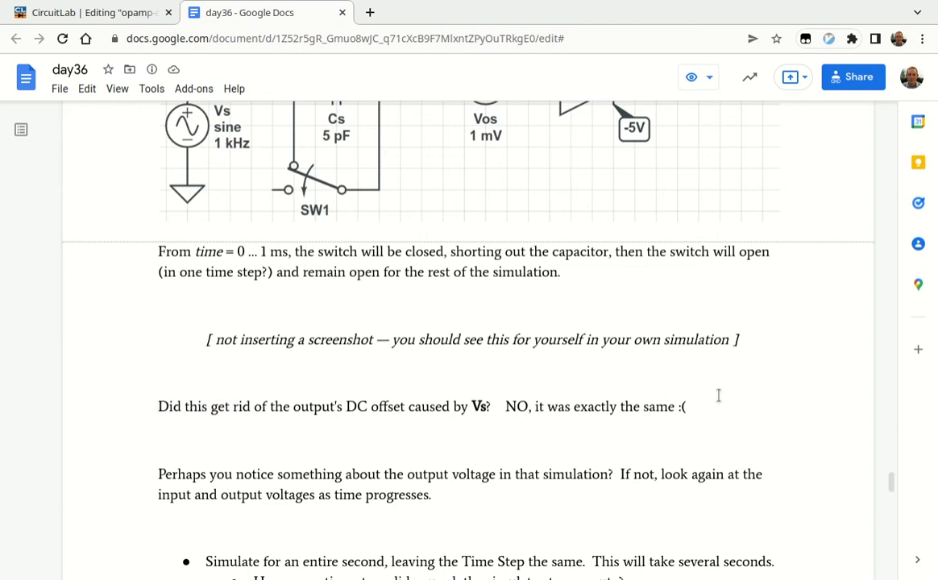
- Return to CircuitLab, rerun the time-domain simulation, compare the V(out) and V(s) peaks, and close the plot
click(153, 13)
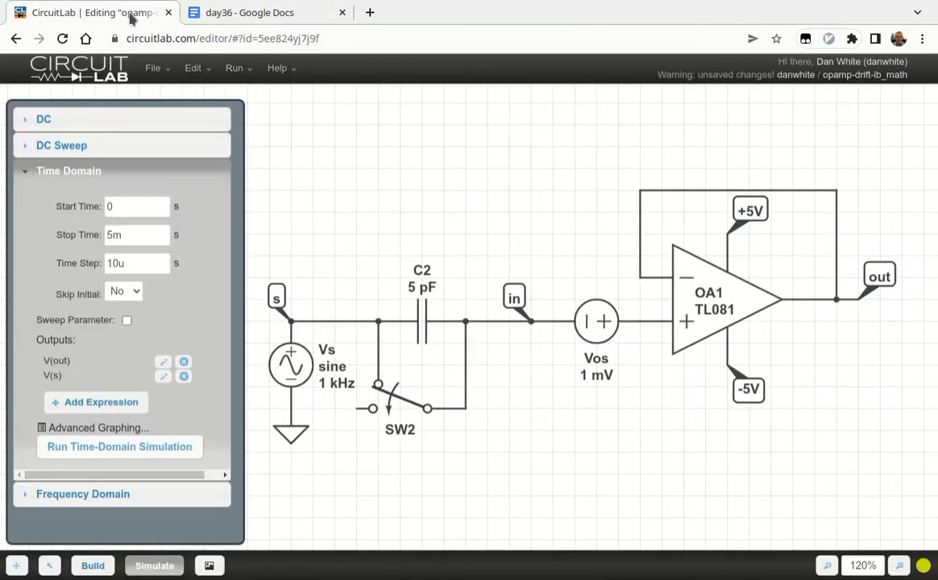
click(167, 448)
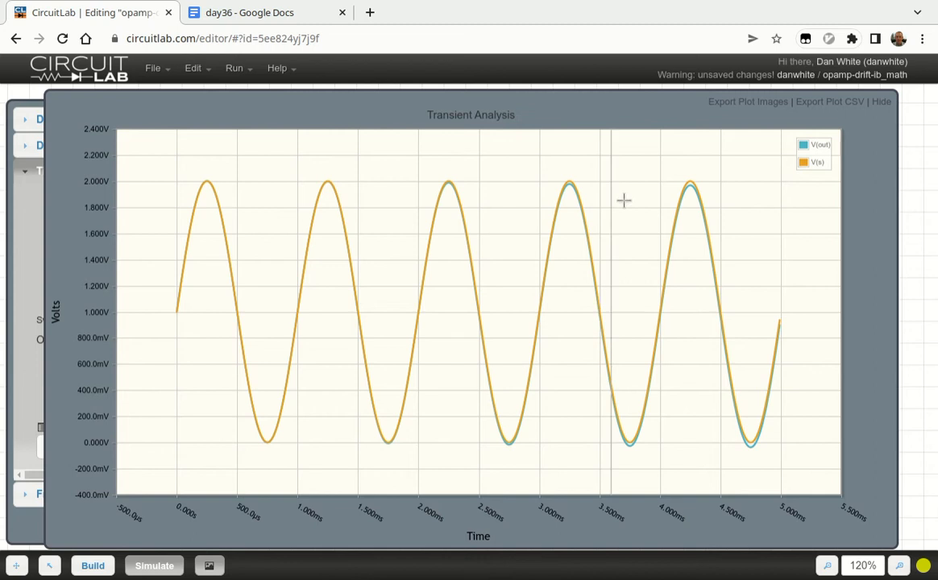
mouse_move(688, 194)
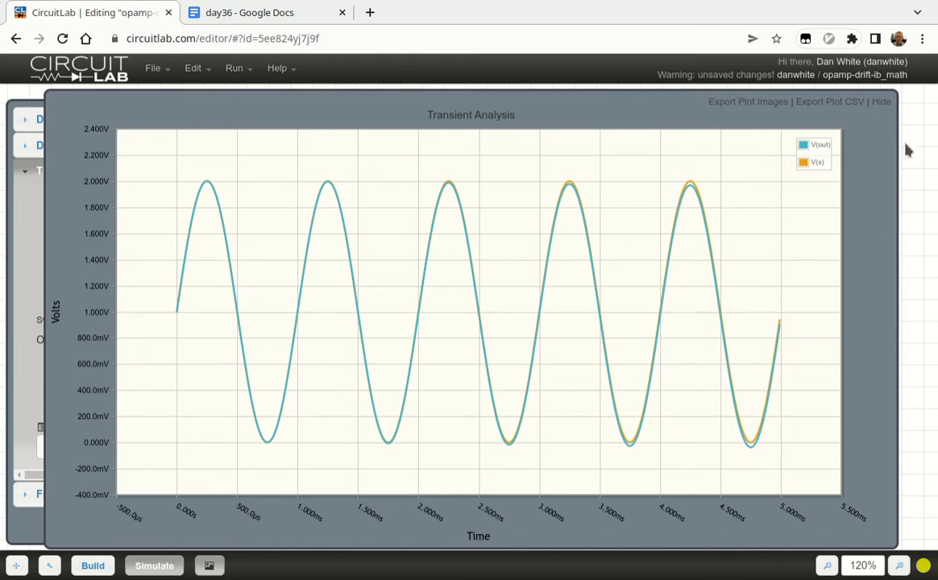
click(881, 103)
- Read the day36 handout's instruction to simulate for an entire second with the same time step
click(256, 14)
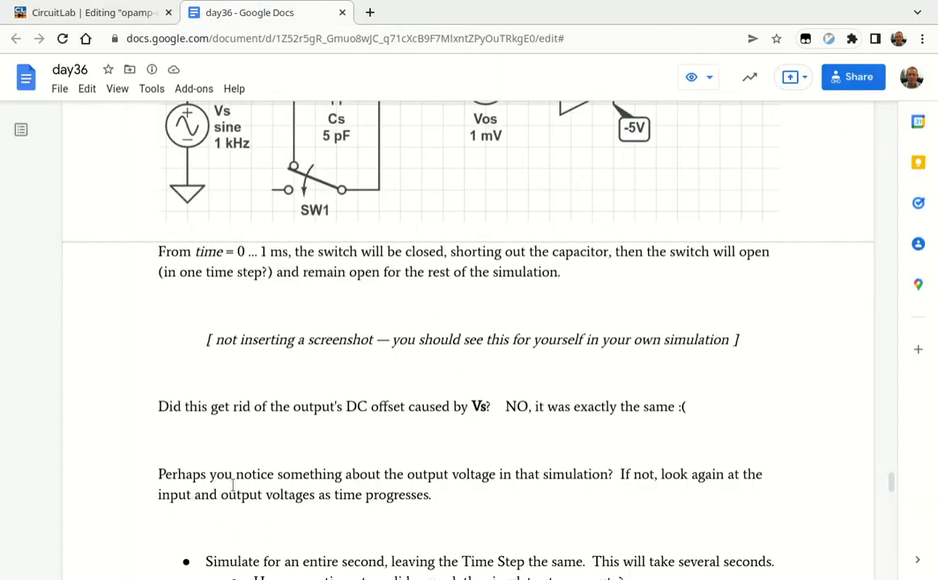
scroll(211, 442, down, 2)
drag(207, 408, 390, 407)
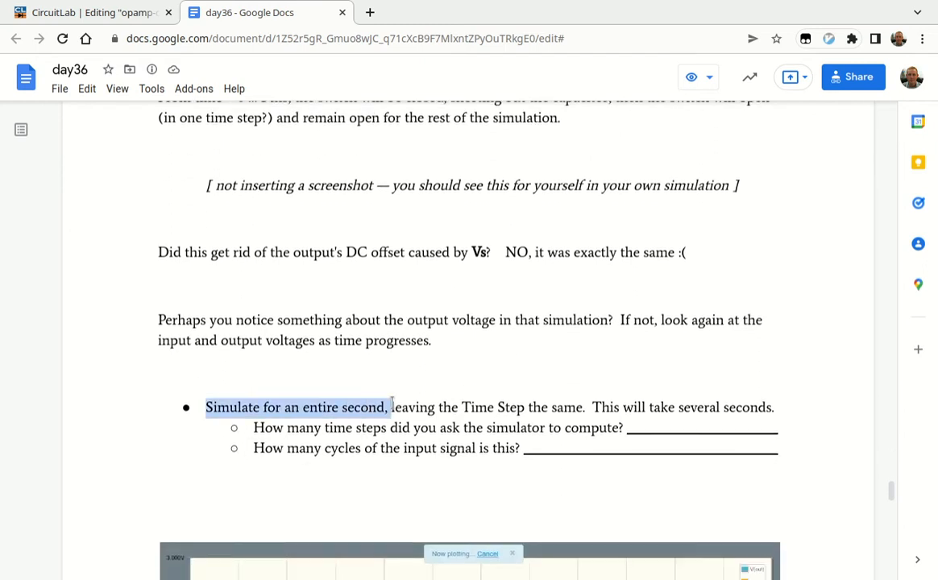
- Switch back to CircuitLab and set the time-domain simulation's stop time to 1 s
click(54, 13)
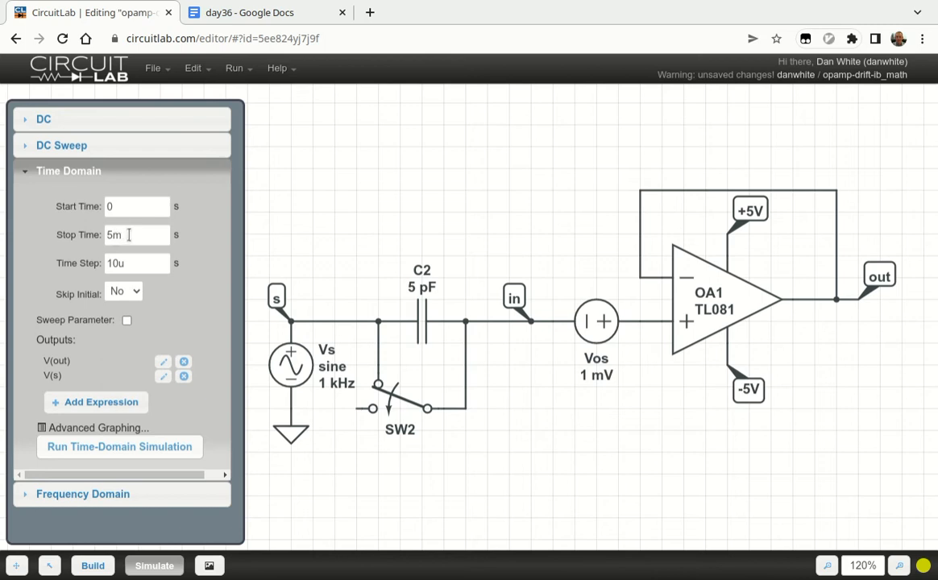
drag(123, 264, 81, 267)
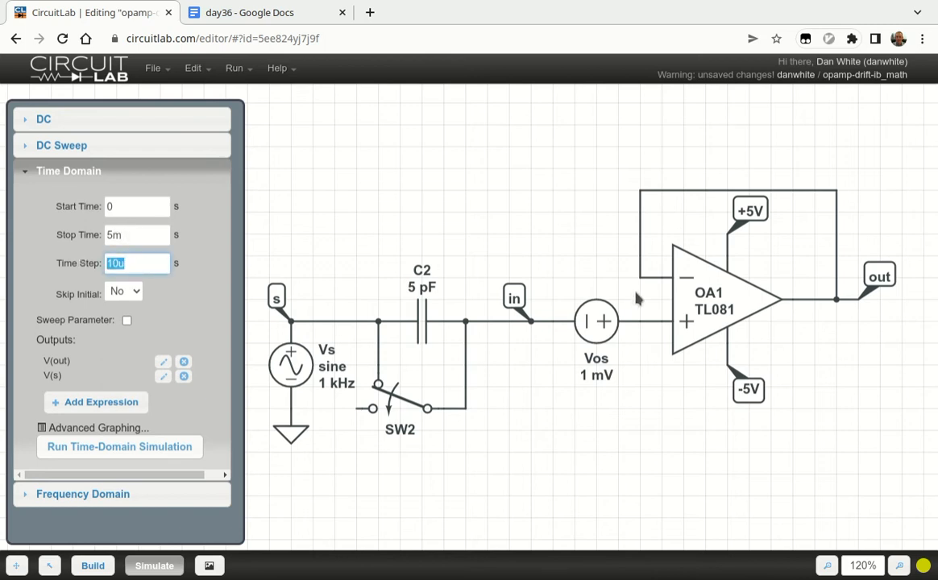
click(135, 236)
drag(136, 236, 16, 239)
text(1)
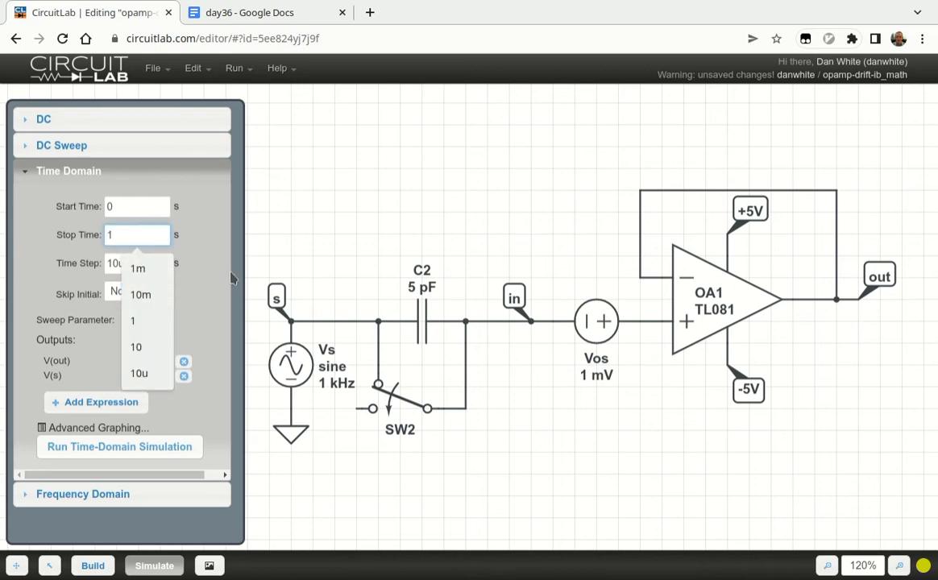
key(Escape)
click(132, 449)
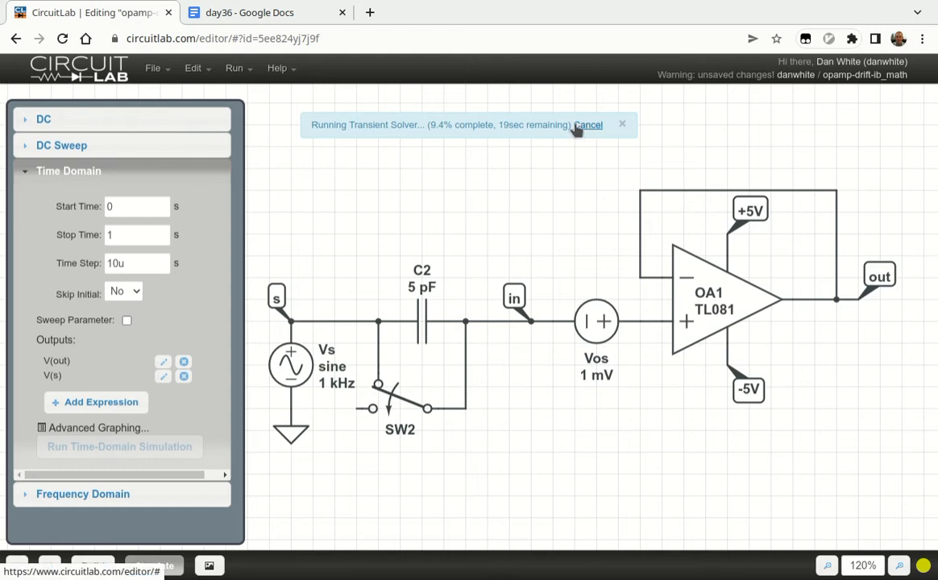
click(586, 125)
click(876, 101)
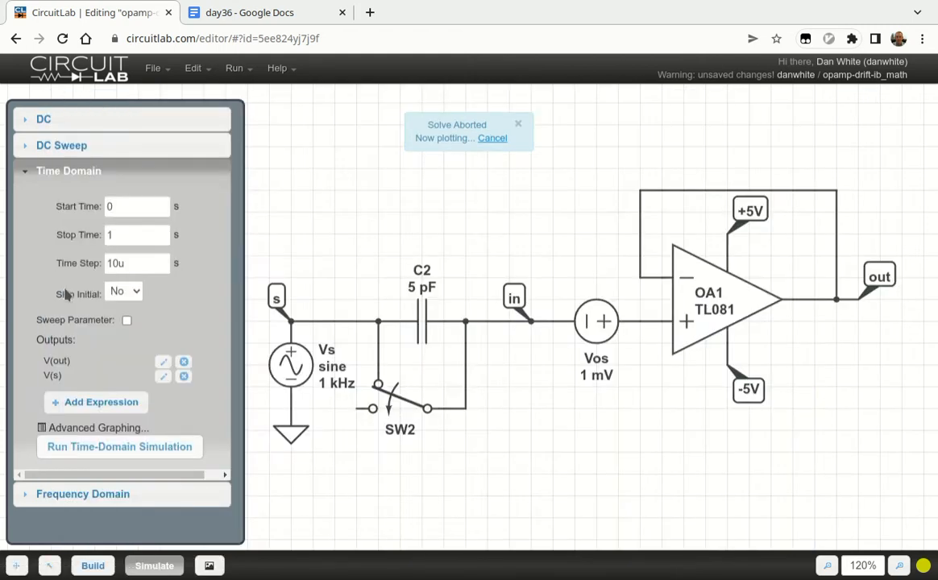
- Add the expression V(in) - V(s) to the time-domain outputs and run the simulation
click(120, 406)
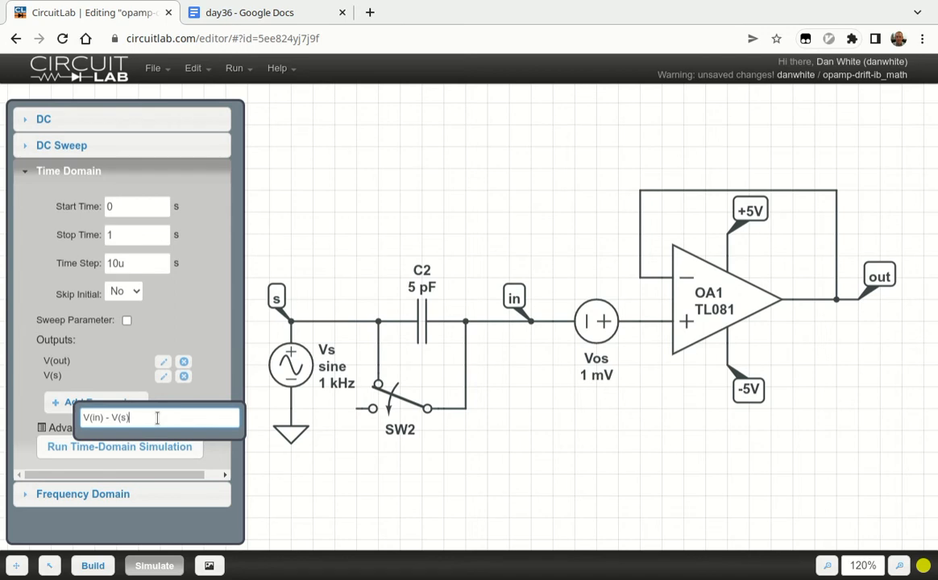
key(Return)
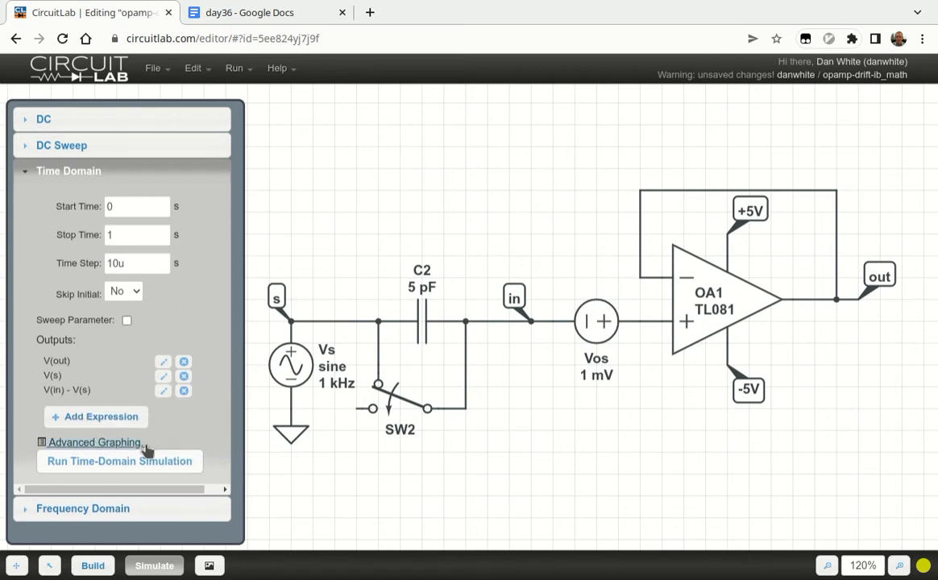
click(146, 464)
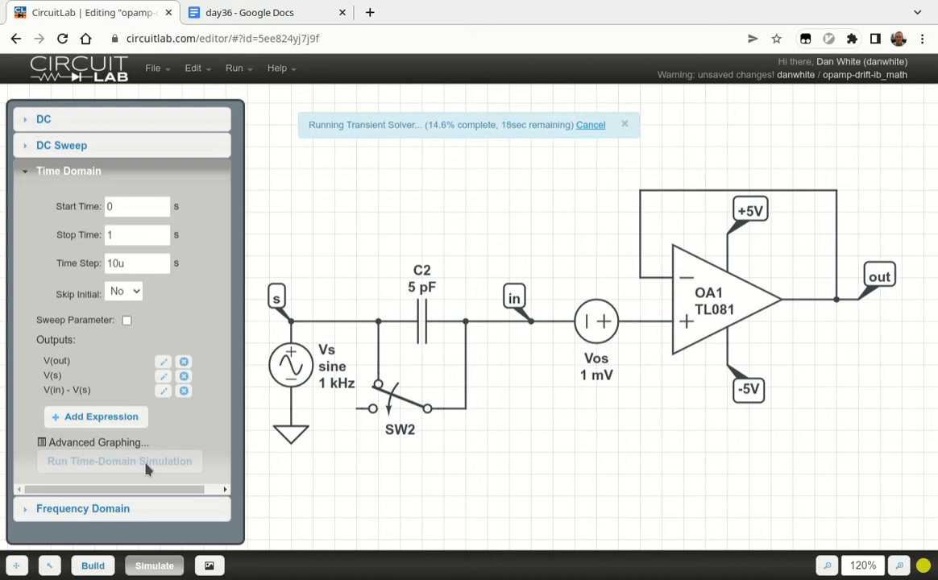
- Review the switch circuit in the day36 handout, return to CircuitLab and zoom the plot to V(out) between about 615 and 695 ms
click(238, 14)
scroll(471, 338, up, 4)
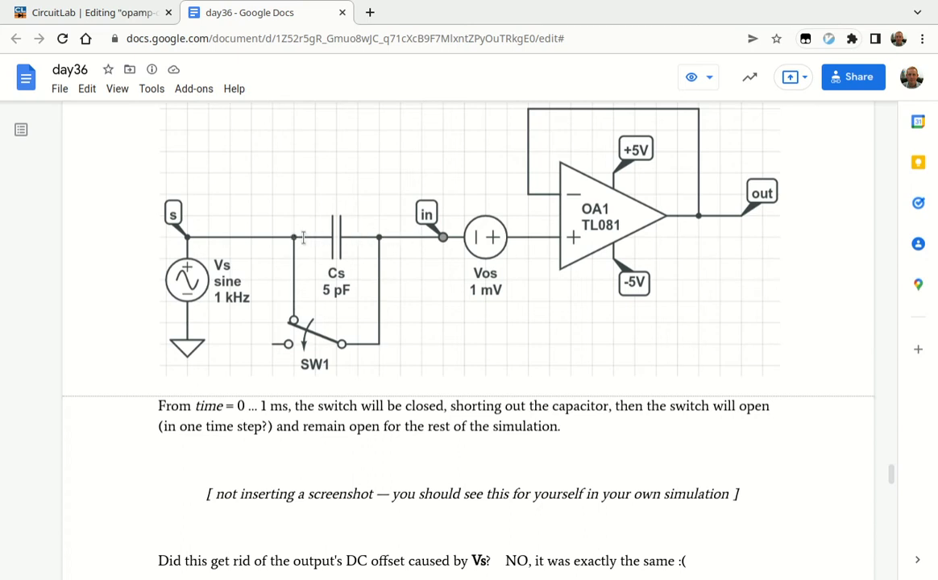
key(ctrl+Tab)
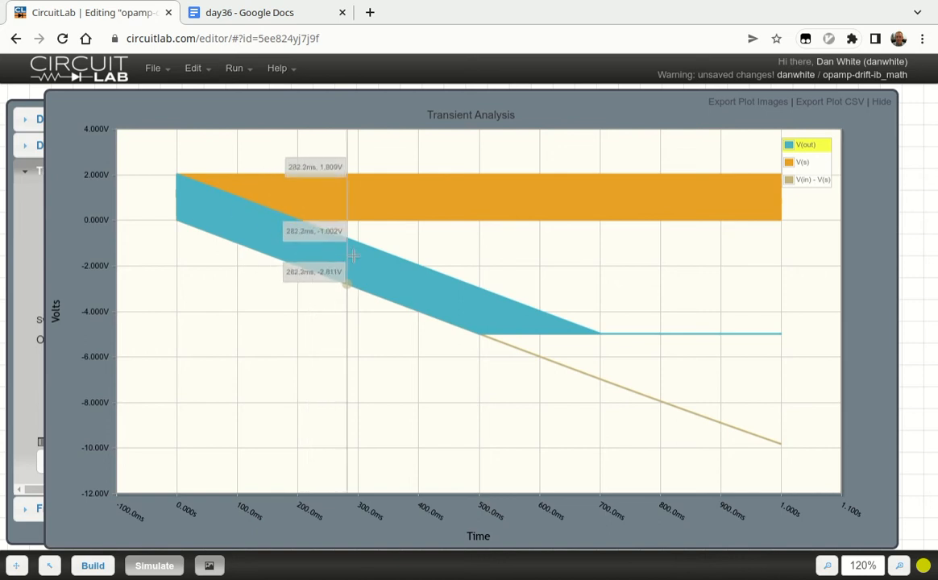
drag(549, 308, 597, 348)
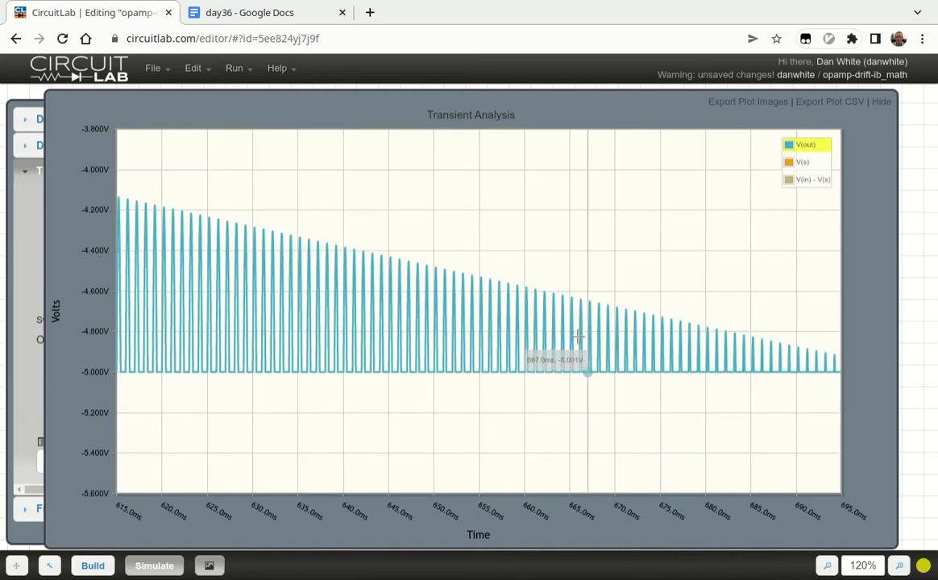
- Examine the clipped V(out) peaks between about 655 and 663 ms, and restore the plot's full range
drag(548, 272, 481, 399)
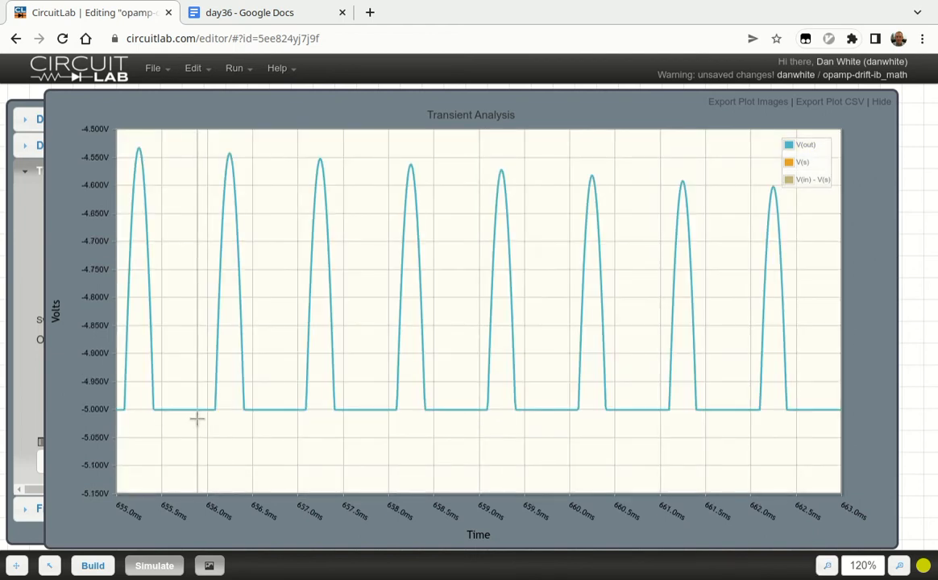
right_click(363, 294)
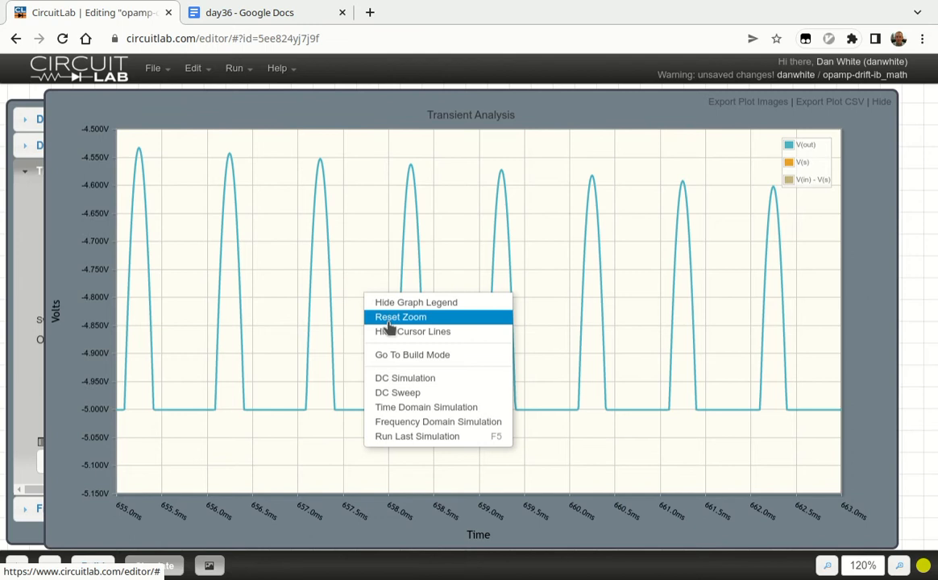
click(388, 322)
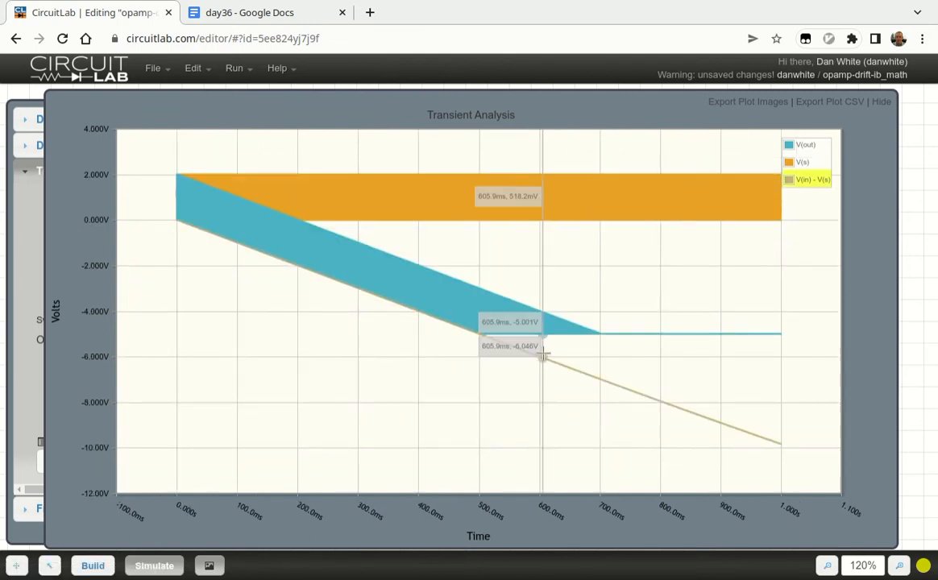
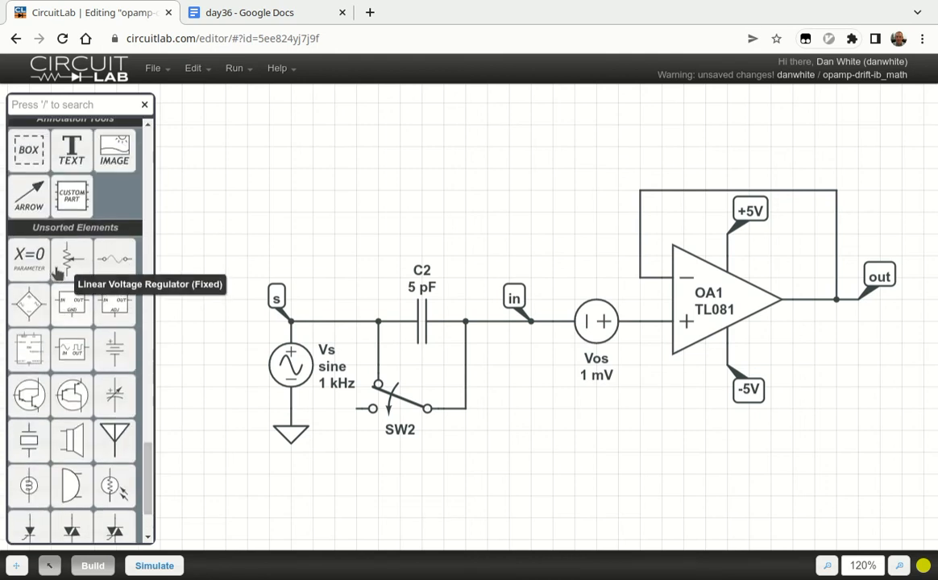
- Draw a leftward-pointing annotation arrow just above capacitor C2's label
click(29, 195)
drag(439, 256, 395, 257)
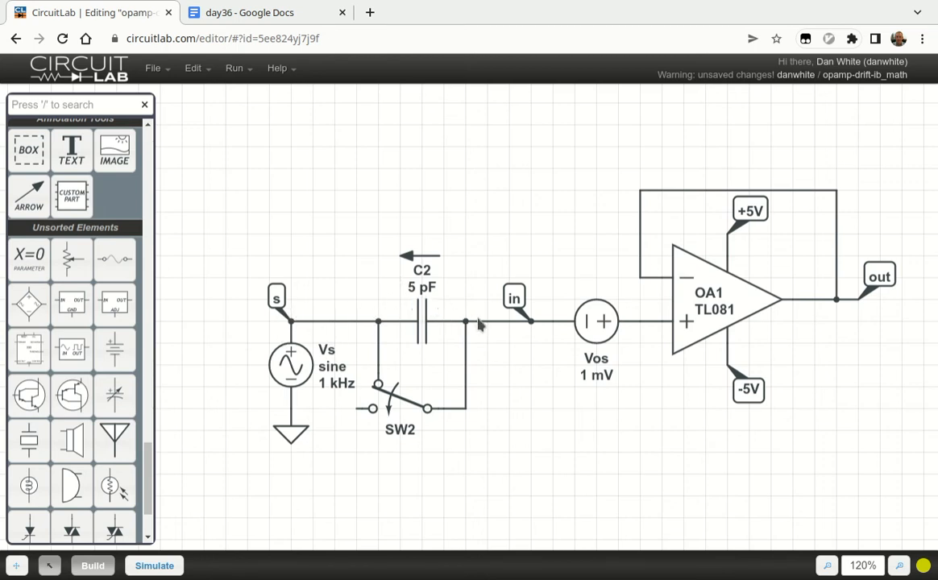
- Inspect the input bias current parameter I_B of op-amp OA1 and close its properties
double_click(691, 320)
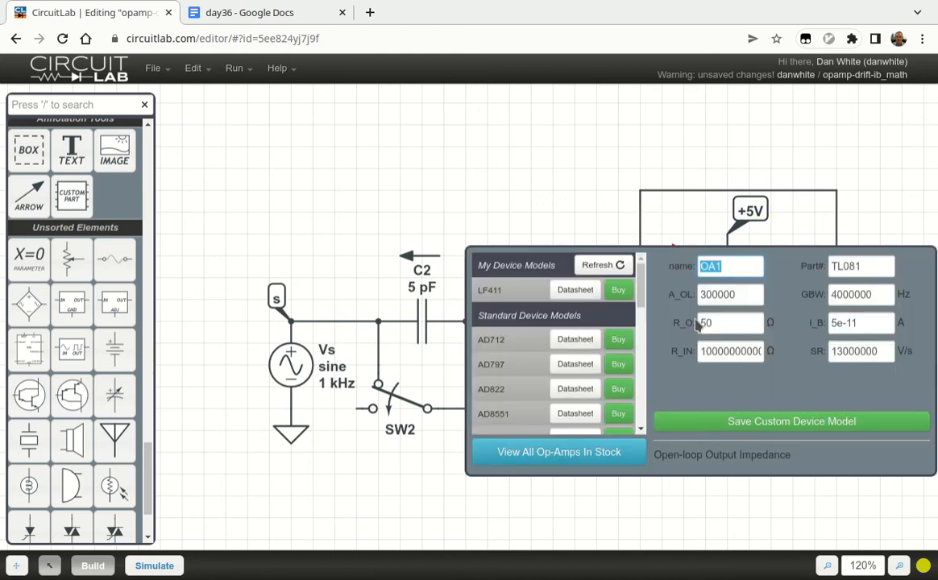
click(870, 323)
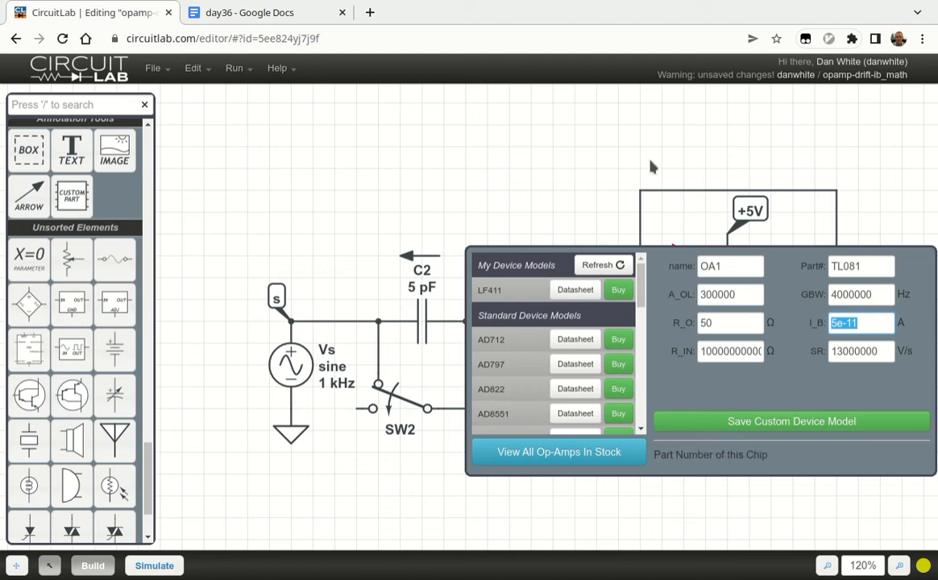
click(630, 174)
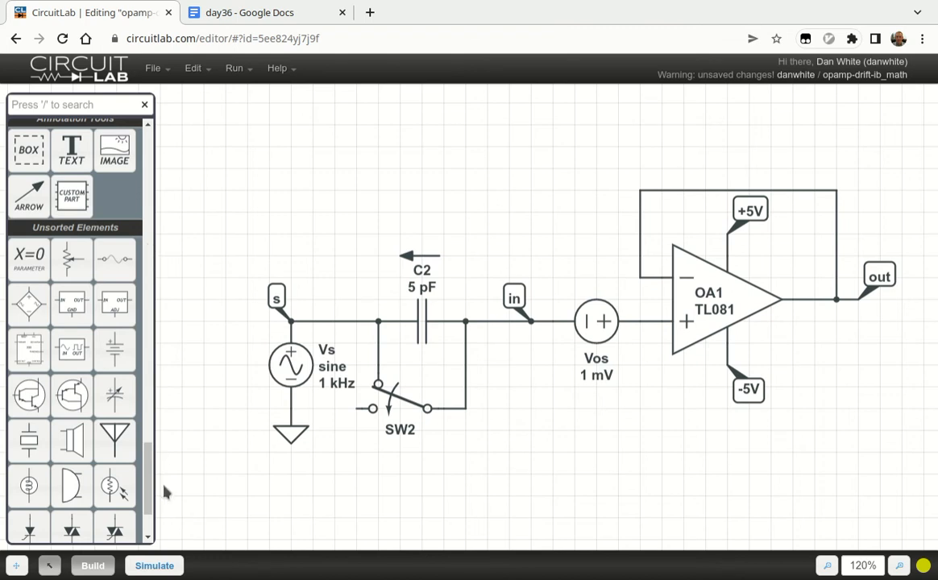
- Set the time-domain stop time to 300 ms, run the simulation and dismiss the resulting plot
drag(146, 487, 149, 442)
click(150, 568)
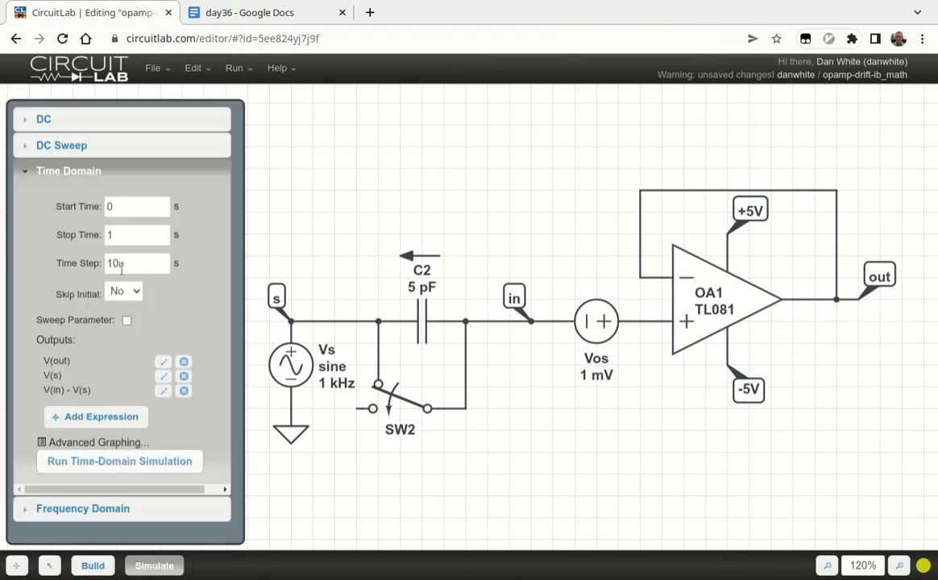
click(132, 231)
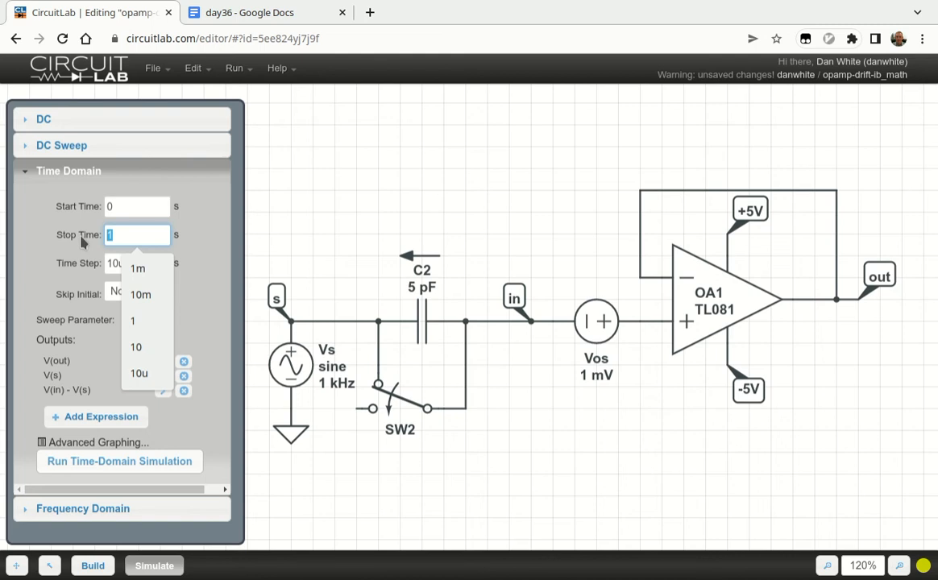
text(300m)
click(135, 460)
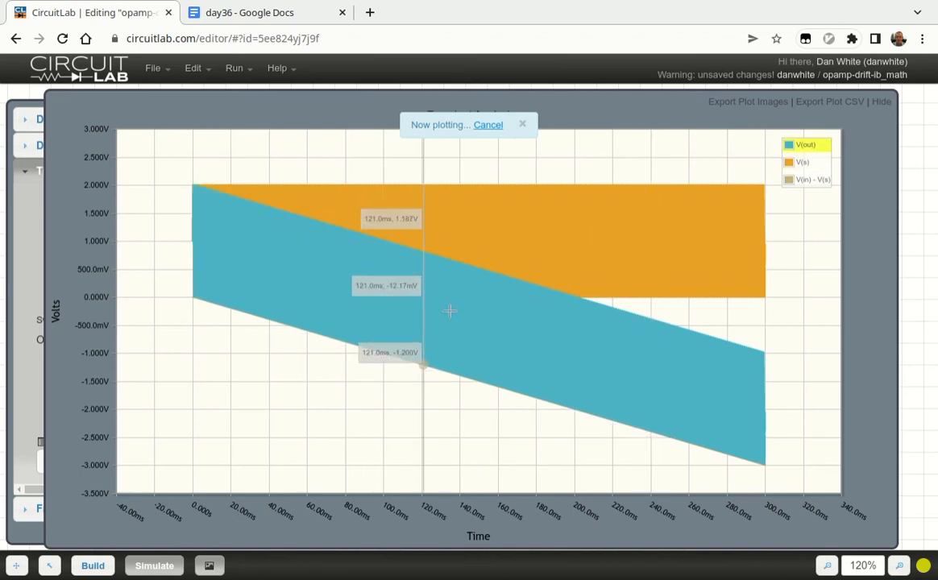
click(878, 102)
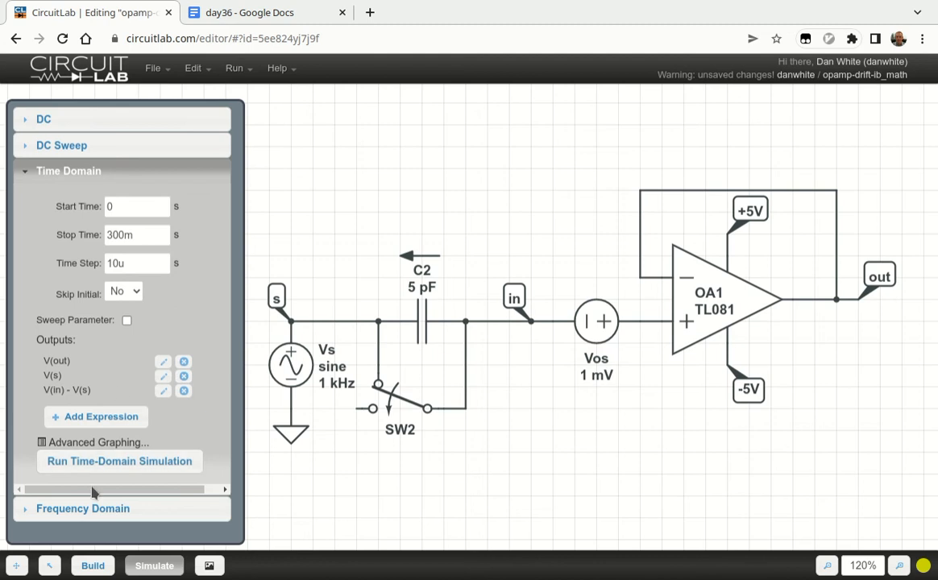
- Add a vertical resistor wired from the in node to the source's ground line, moving the ground symbol down to make room
click(91, 565)
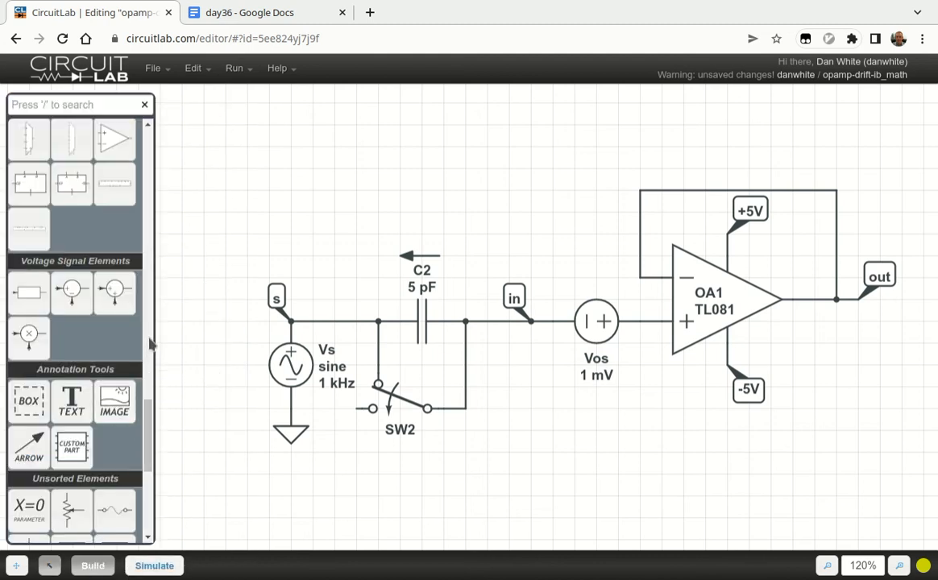
scroll(151, 344, up, 15)
drag(32, 282, 509, 386)
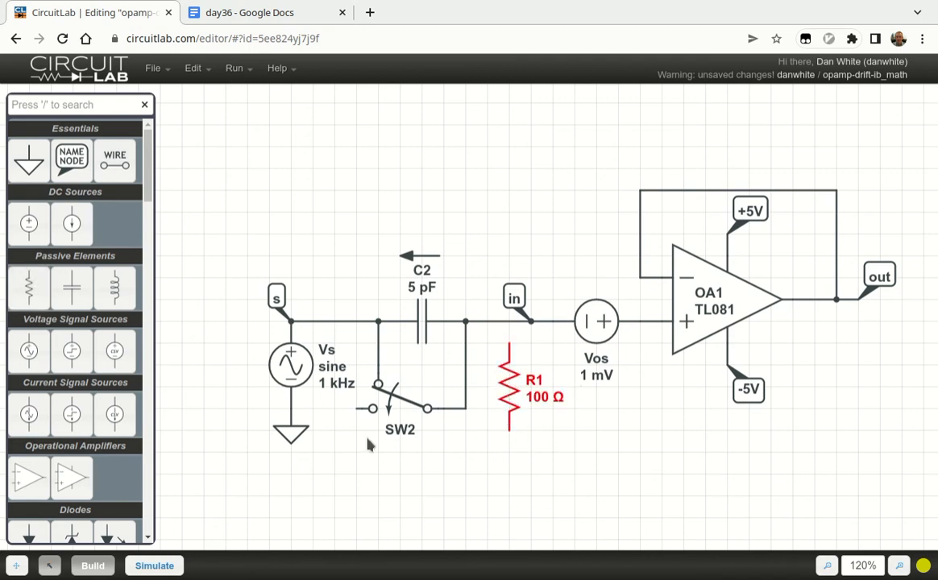
drag(290, 434, 291, 477)
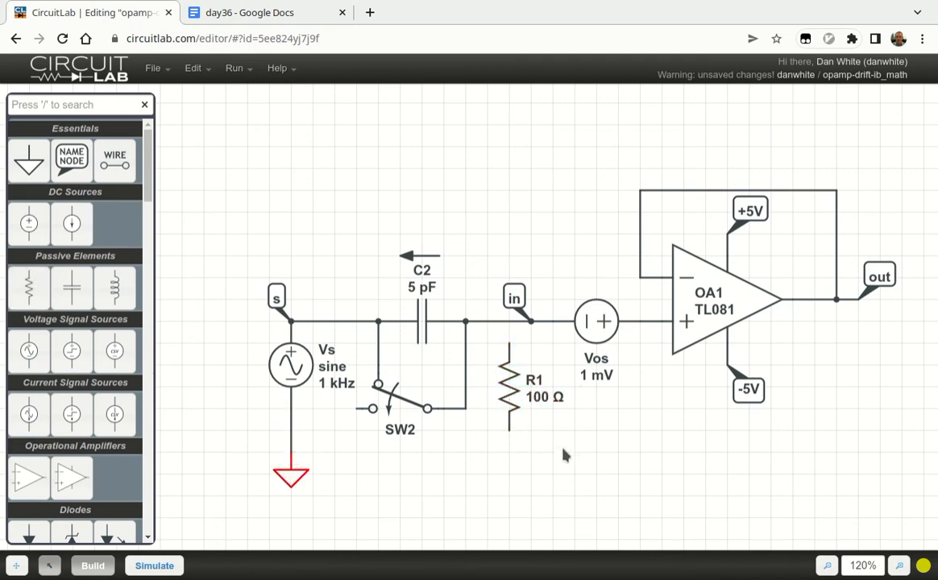
drag(509, 429, 291, 452)
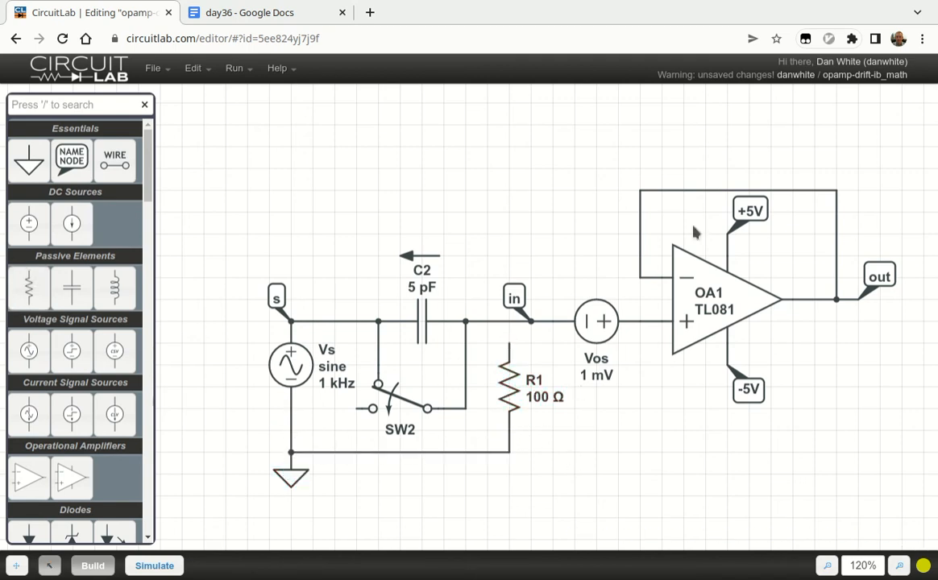
drag(509, 342, 511, 321)
- Set the resistance of the new resistor R1 to 1 MΩ
drag(513, 377, 499, 377)
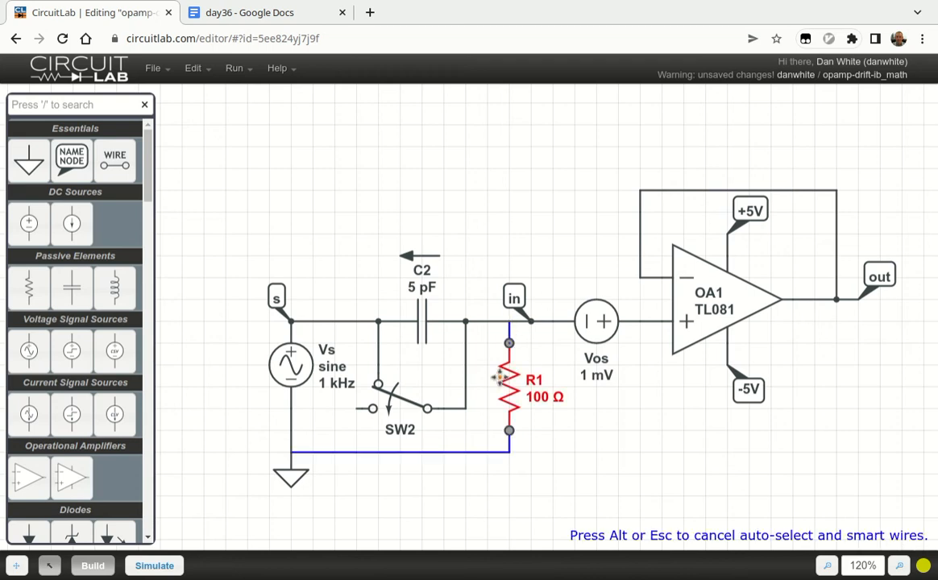
double_click(499, 377)
text(1M)
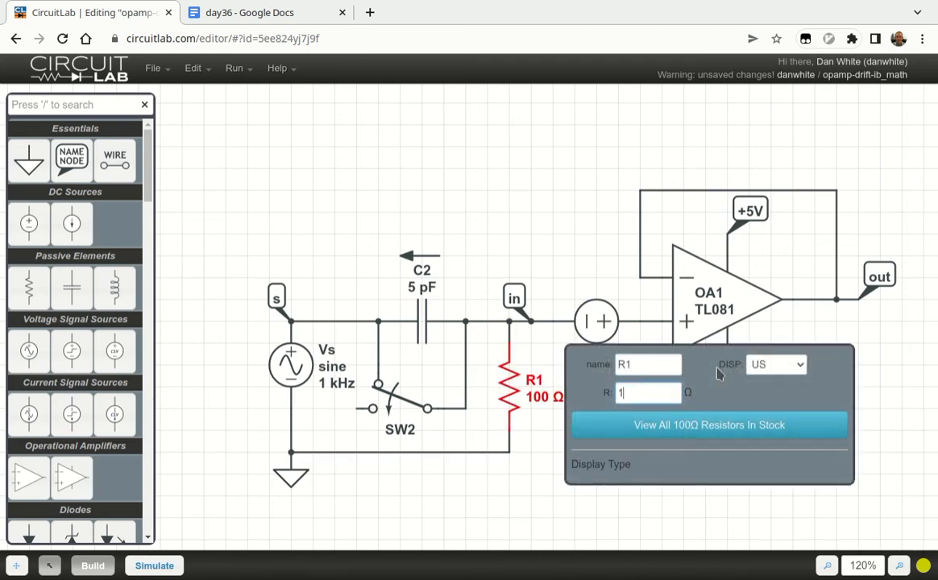
click(590, 239)
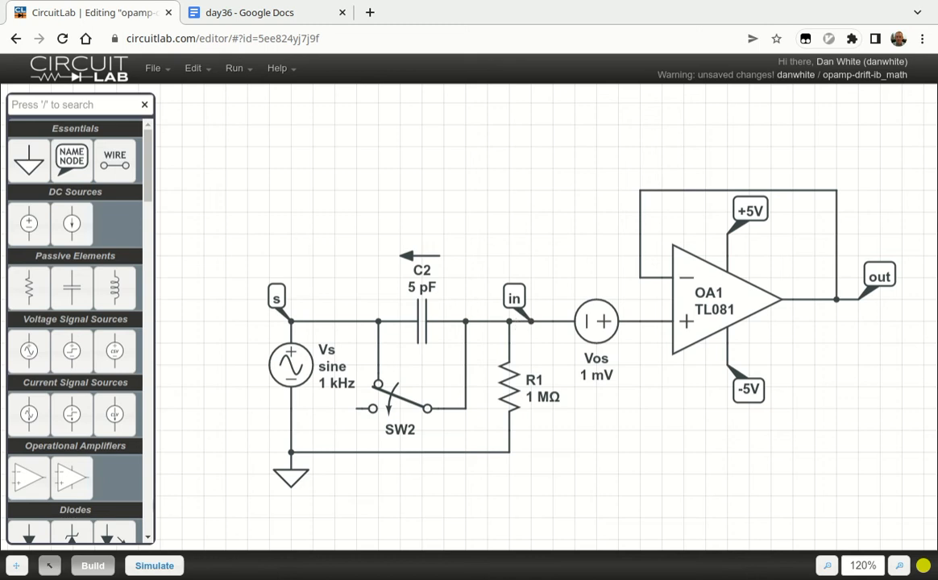
- Run the time-domain simulation with R1 in place and inspect V(out) alone between about 28 and 46 ms
click(154, 565)
click(159, 461)
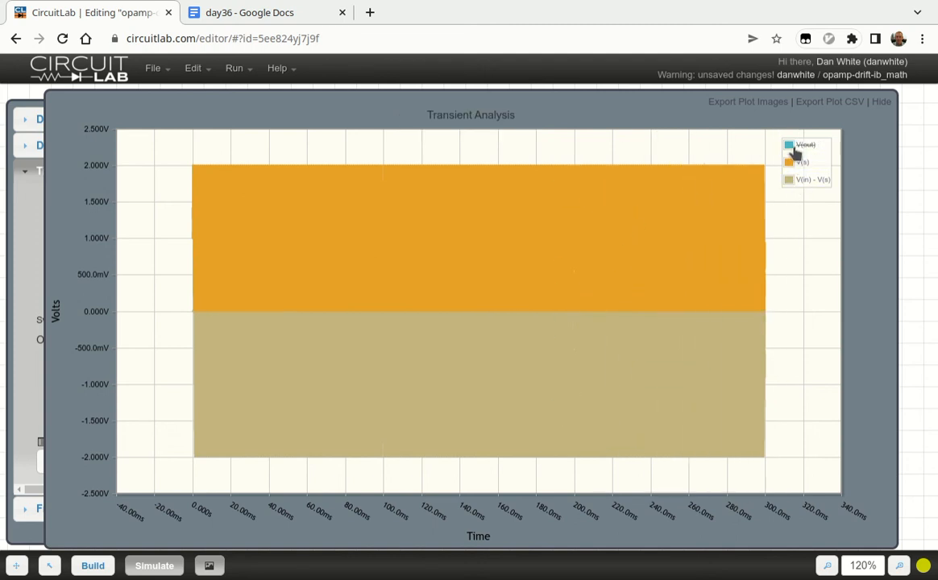
click(809, 178)
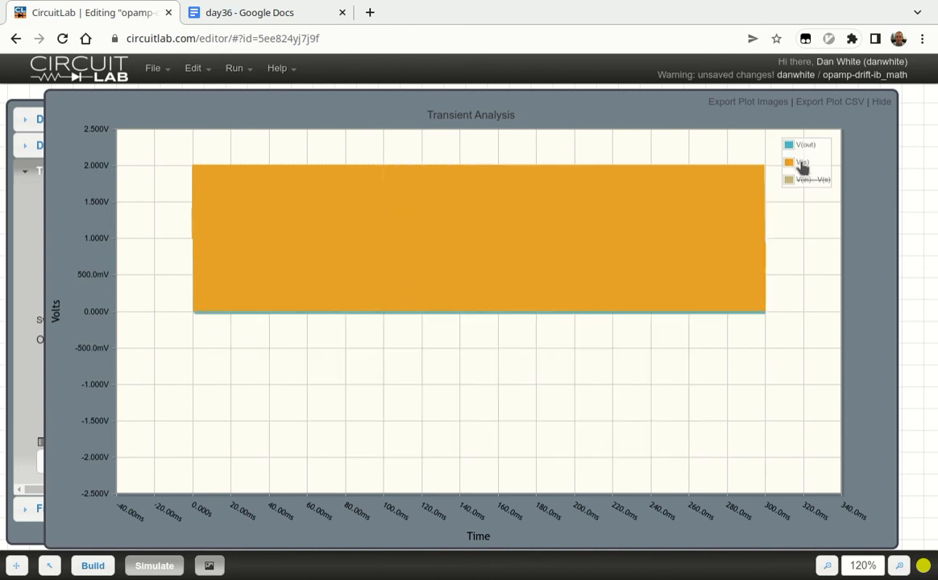
click(801, 163)
mouse_move(250, 311)
drag(248, 297, 281, 329)
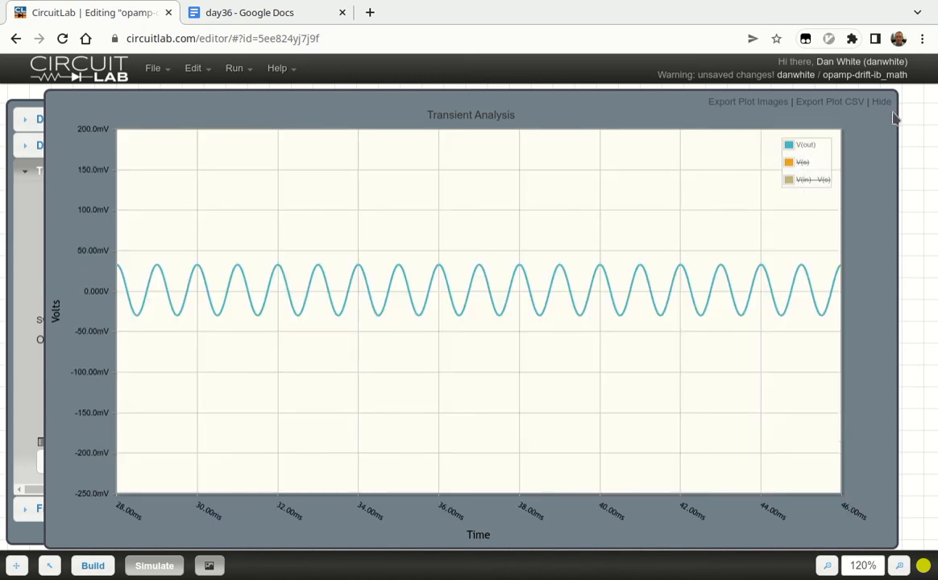
click(879, 102)
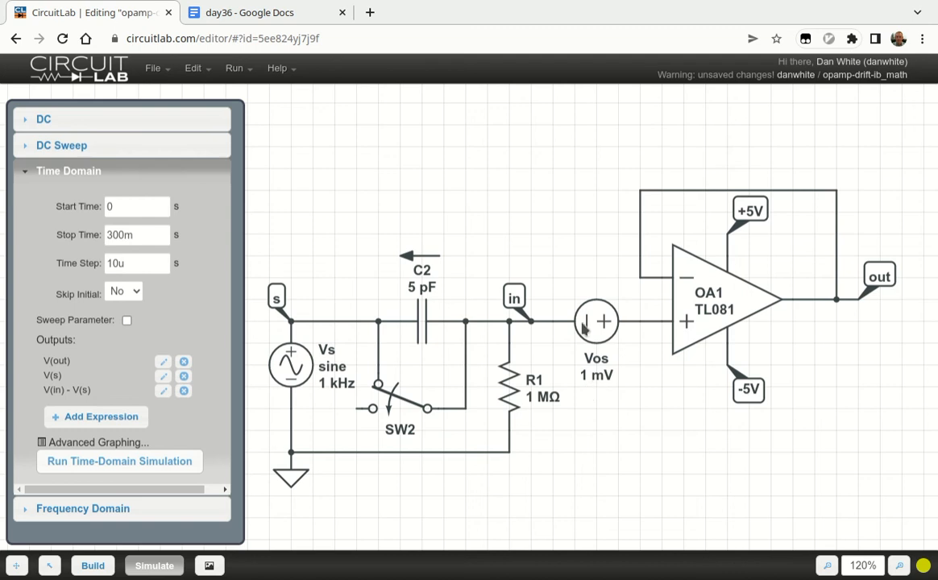
- Set the capacitance of C2 to 1 µF
click(93, 566)
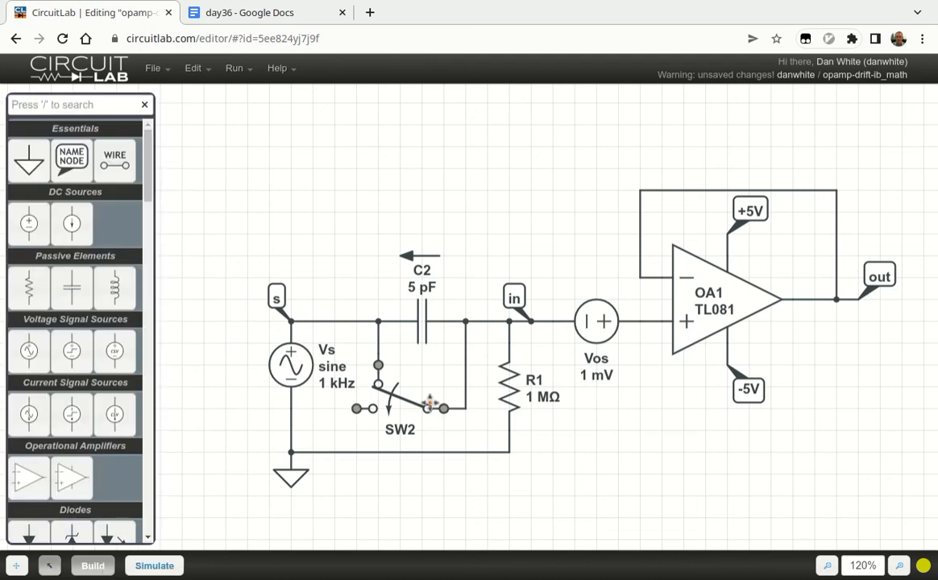
double_click(420, 321)
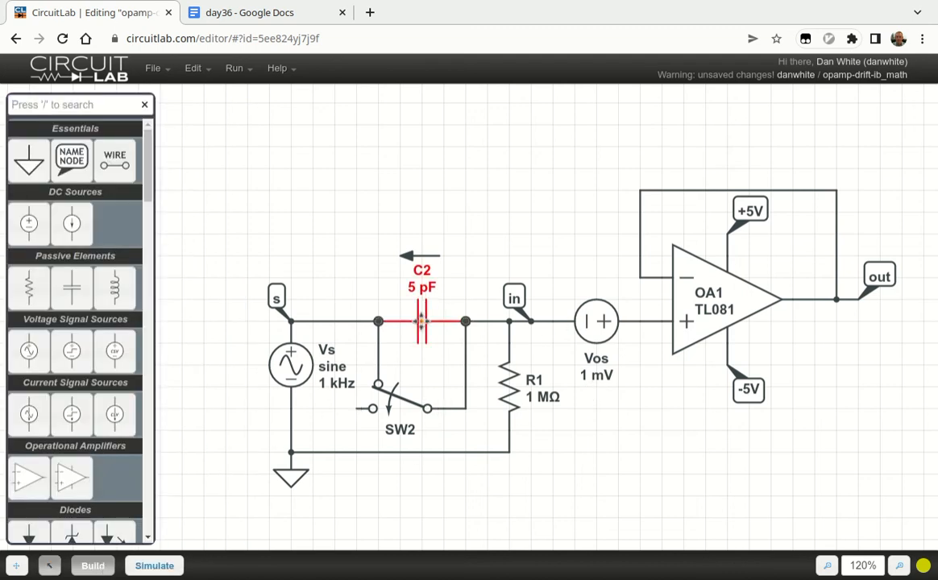
text(1u)
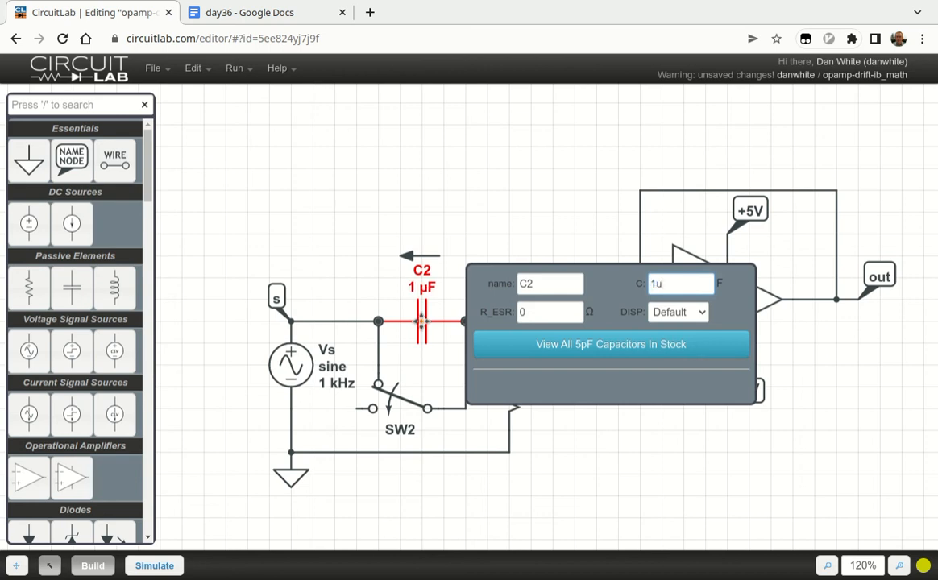
click(449, 191)
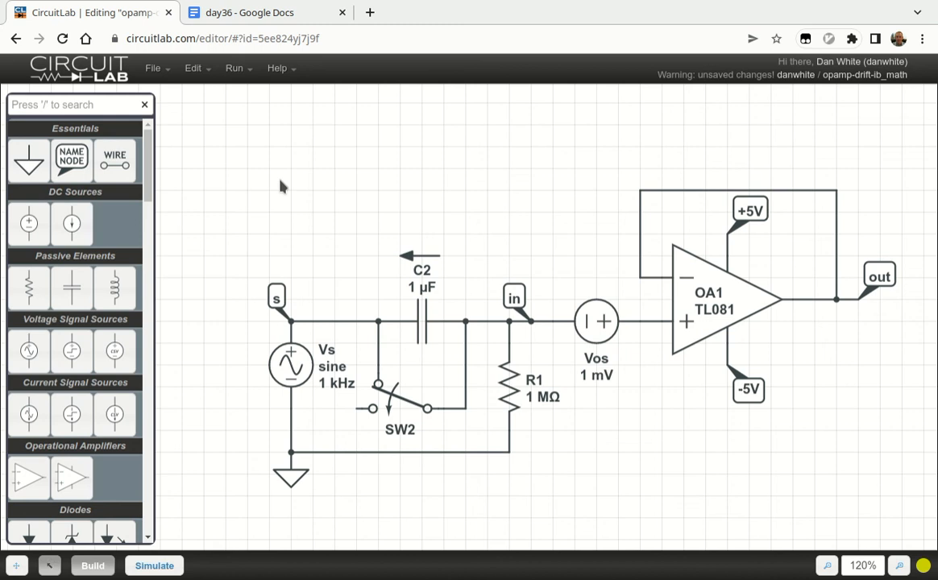
- Rerun the last simulation with the larger capacitor and view the V(out) trace on its own
key(F5)
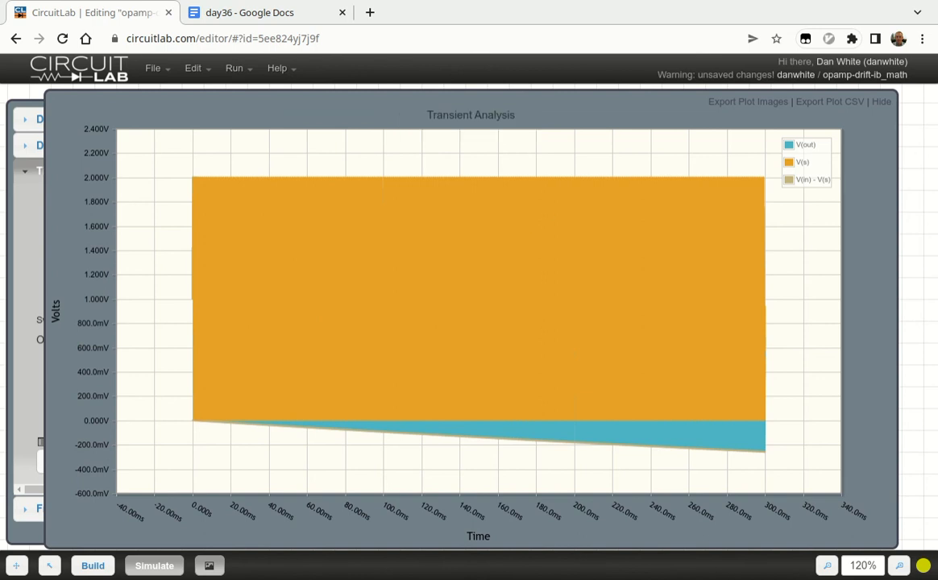
click(806, 180)
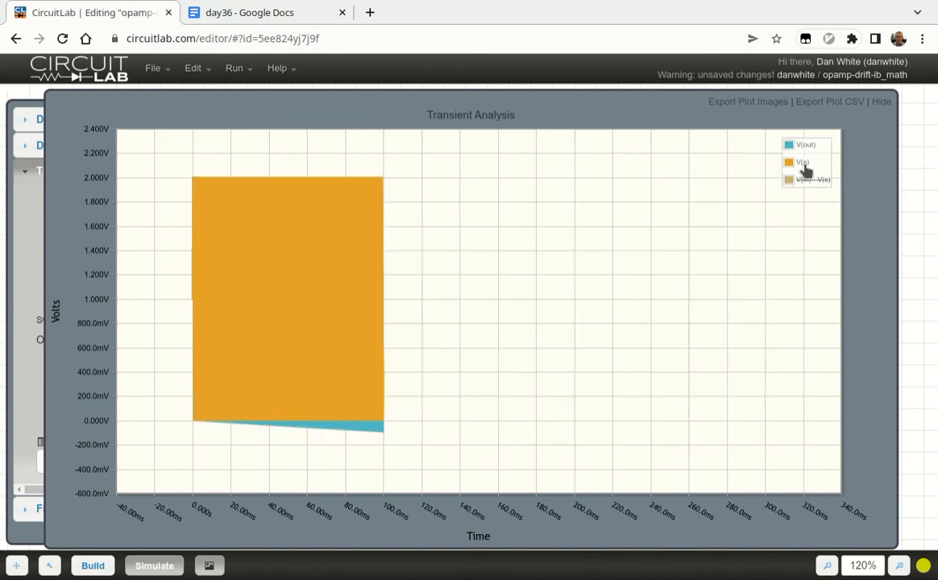
click(804, 163)
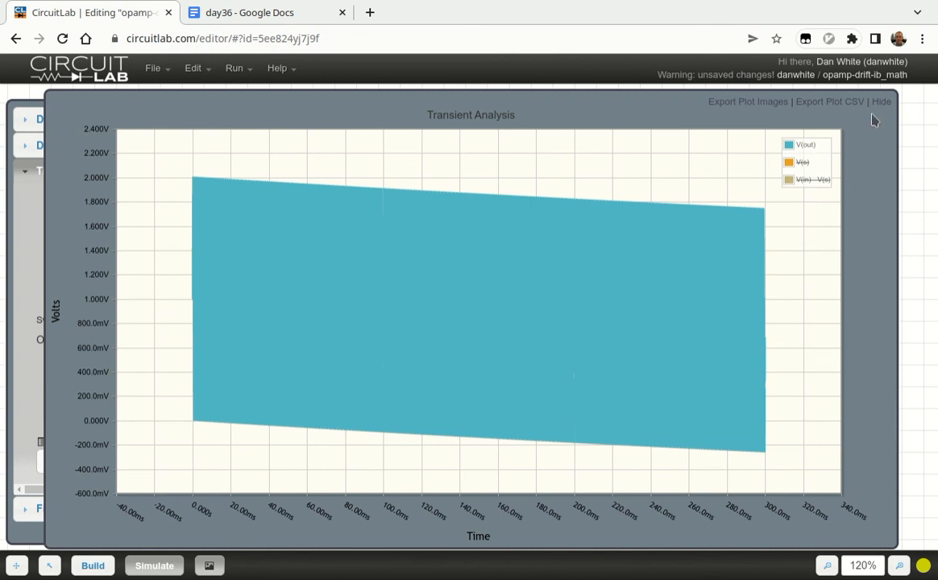
click(822, 88)
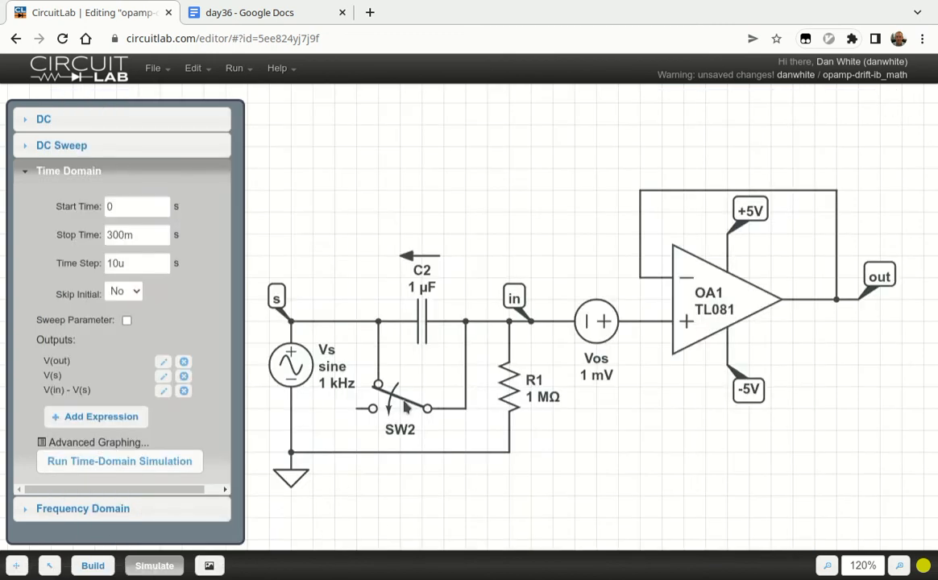
- Delete switch SW2 and its two leftover wires from around capacitor C2
click(90, 565)
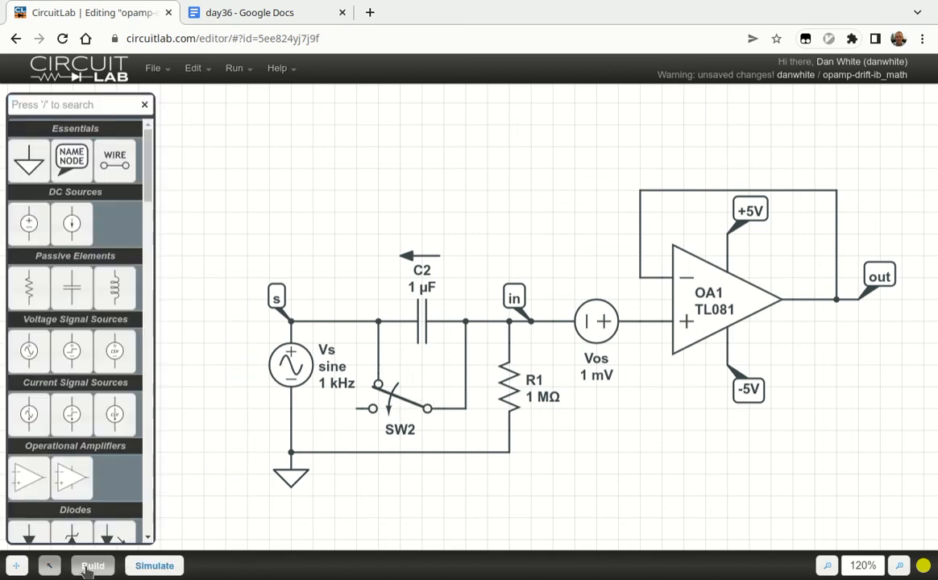
click(364, 372)
key(Delete)
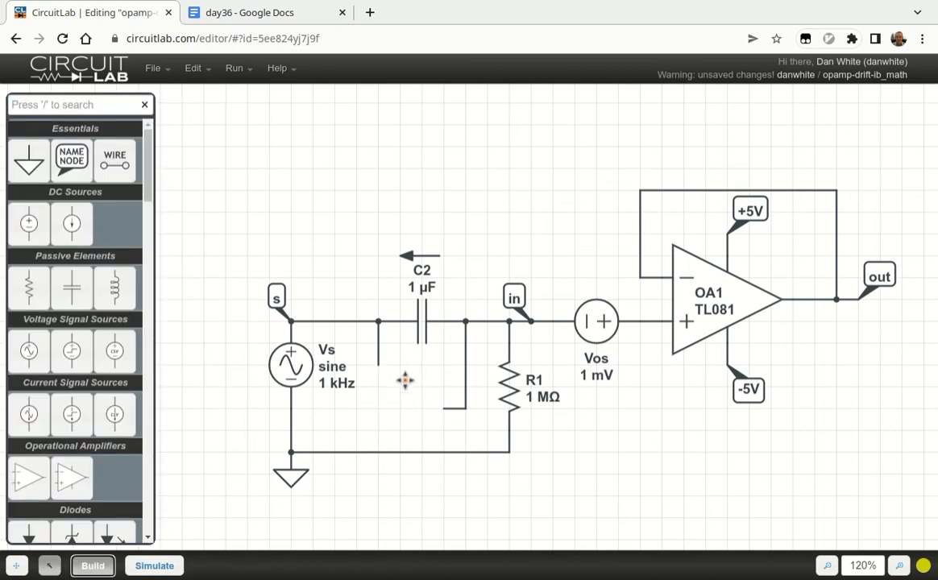
click(377, 350)
key(Delete)
click(466, 387)
key(Delete)
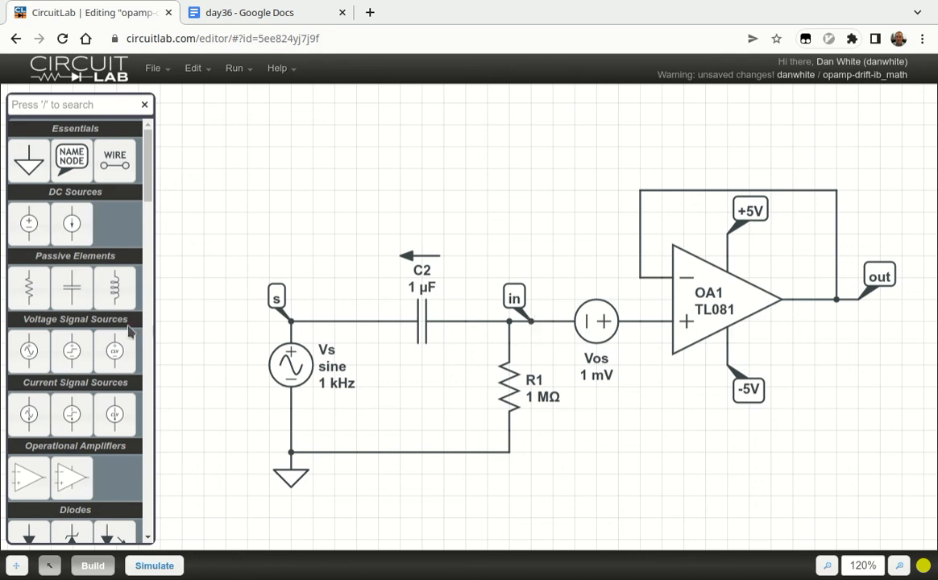
- Set the time-domain simulation's stop time to 30 ms
click(154, 566)
click(133, 235)
key(BackSpace)
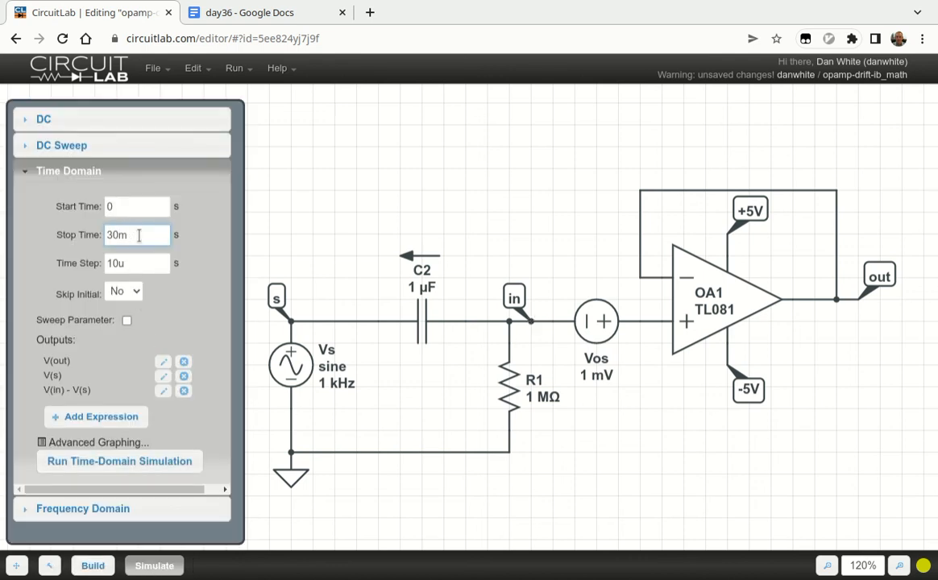
- Run the time-domain simulation and hide the V(in) - V(s) trace on the transient plot
click(122, 466)
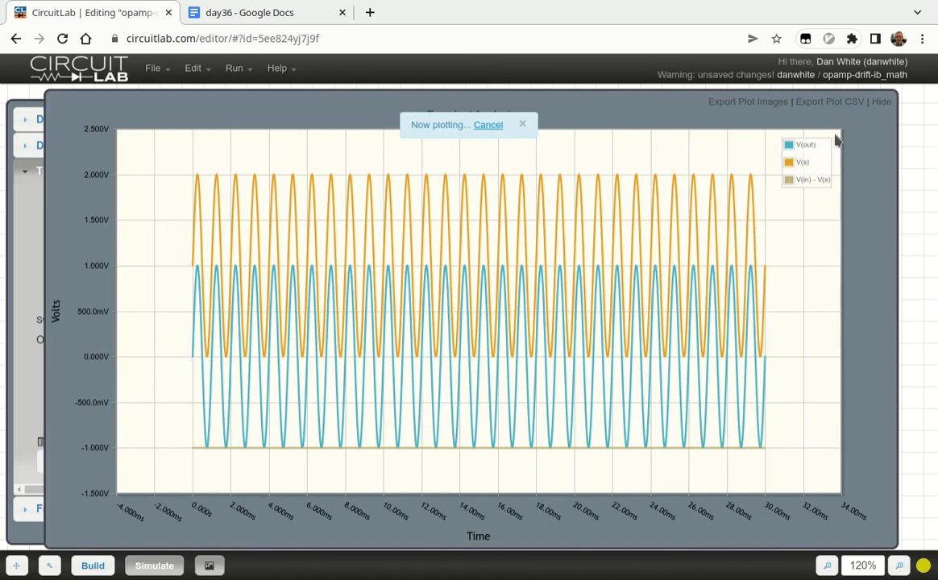
click(802, 182)
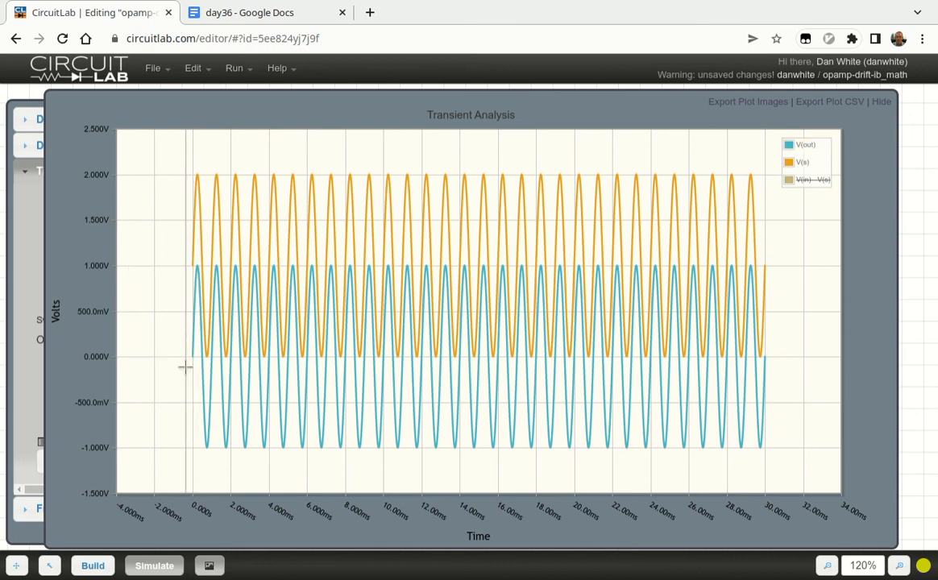
- Examine the starting voltage of the V(out) trace around 0 s up close, and close the plot
drag(180, 333, 207, 374)
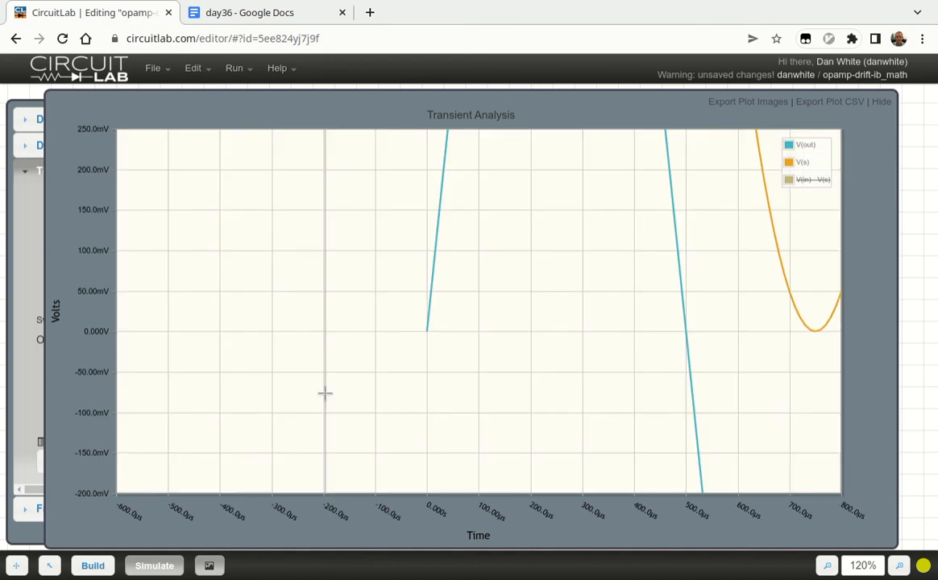
drag(333, 249, 519, 429)
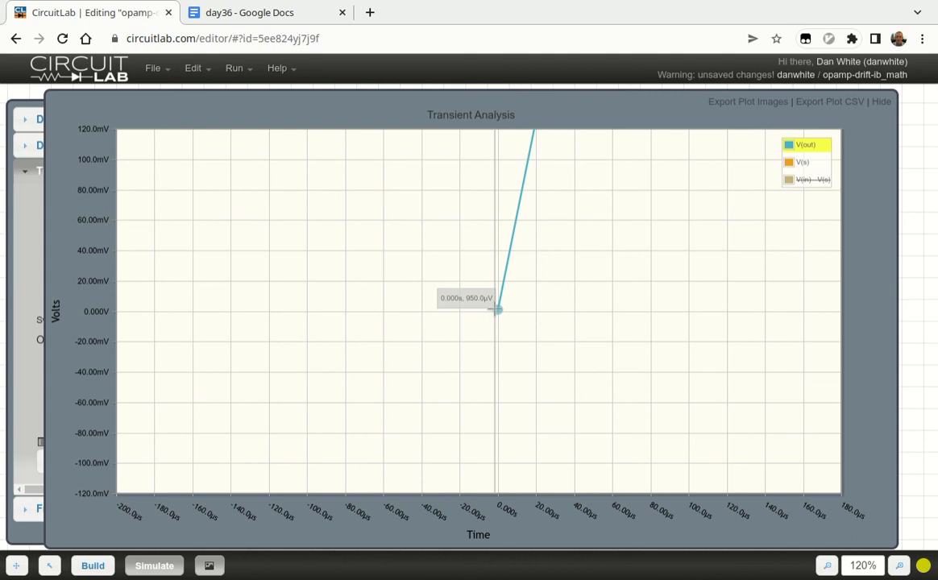
click(279, 12)
click(182, 13)
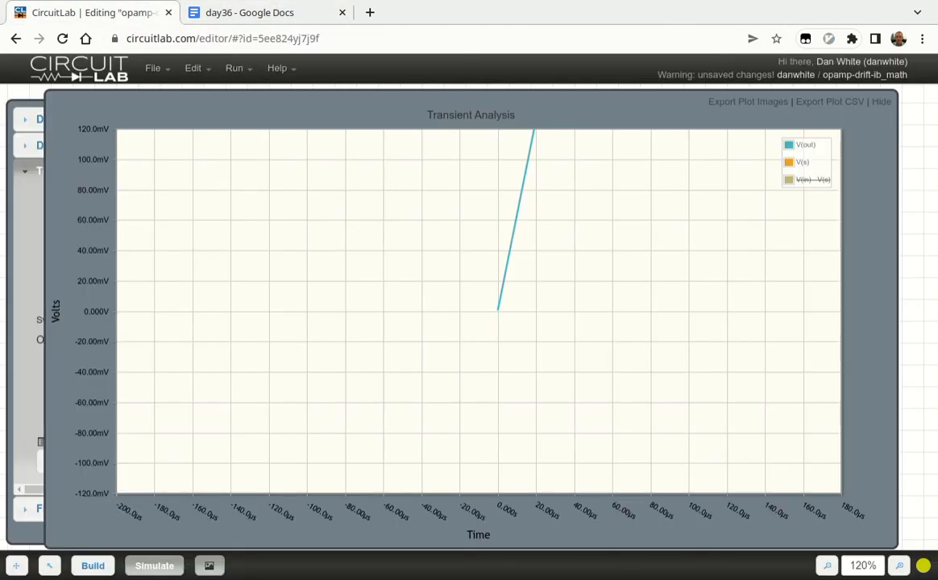
click(868, 103)
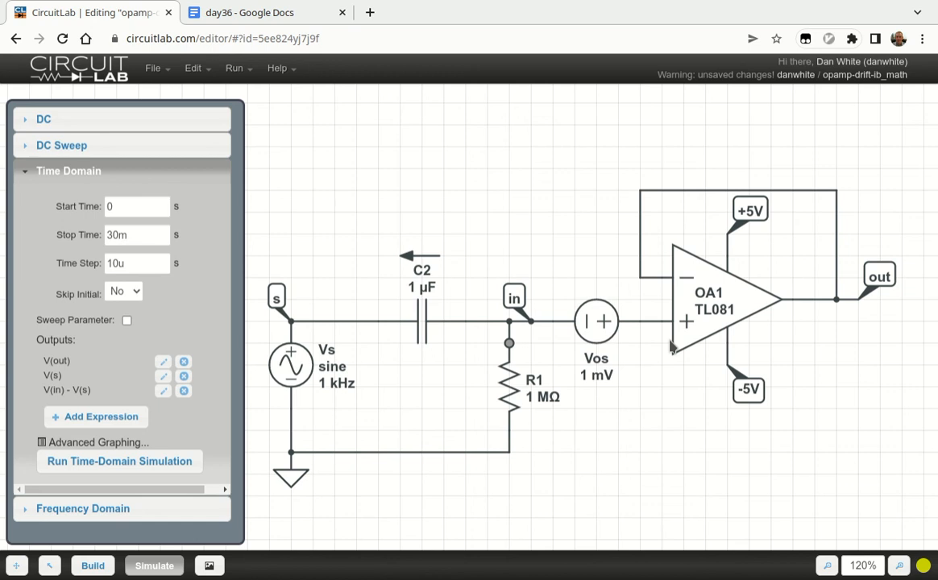
- Return the circuit to build mode and select resistor R1 between the in node and ground
click(270, 10)
click(63, 9)
click(93, 566)
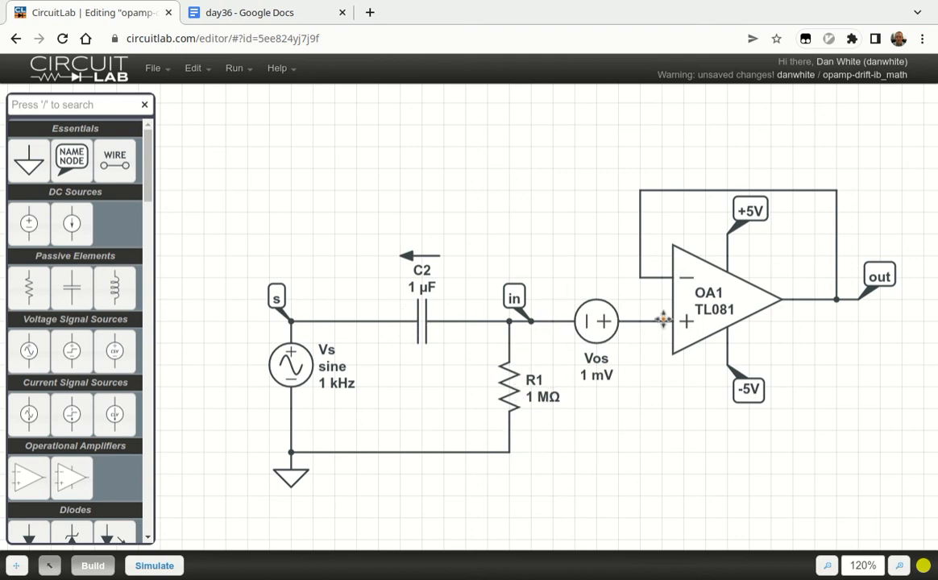
click(509, 395)
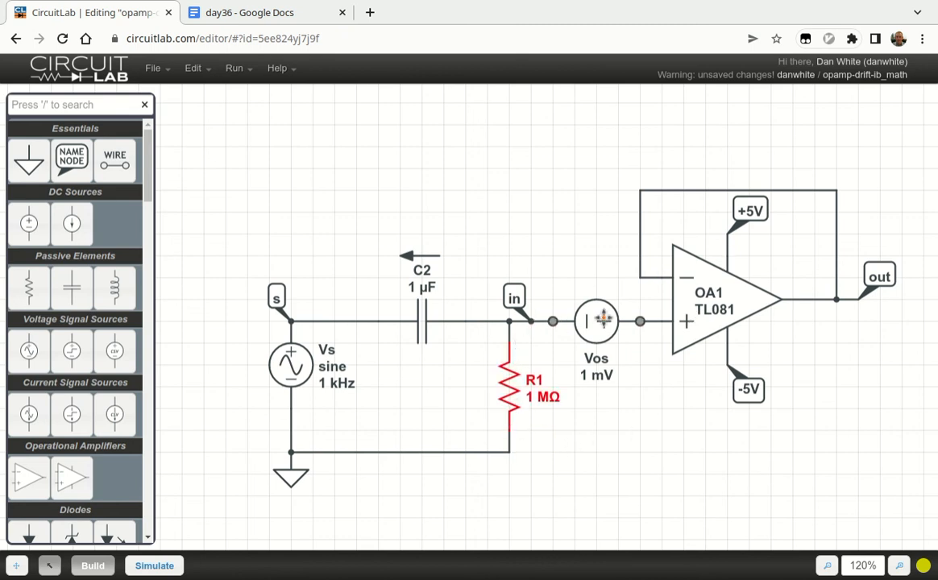